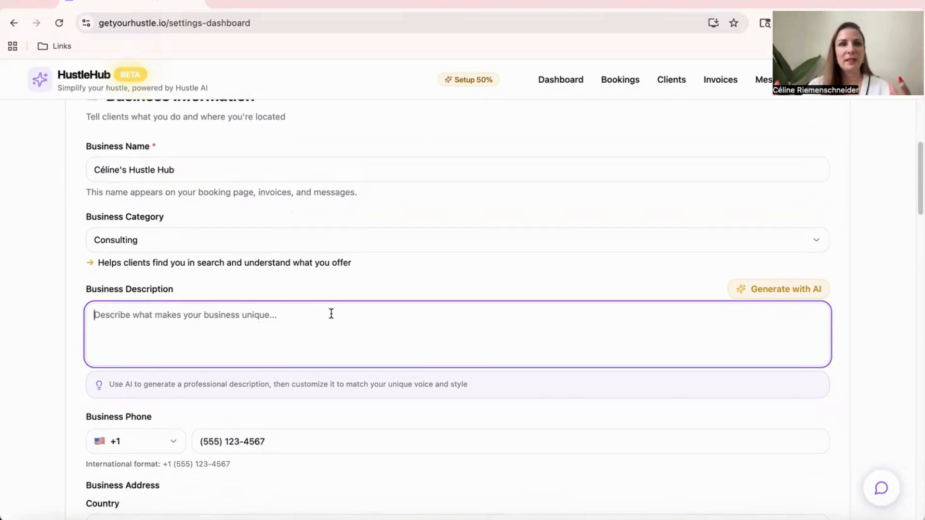
# Enter the business description "I offer community consulting to businesses that want to grow and scale their community efforts."
pyautogui.write('I offer')
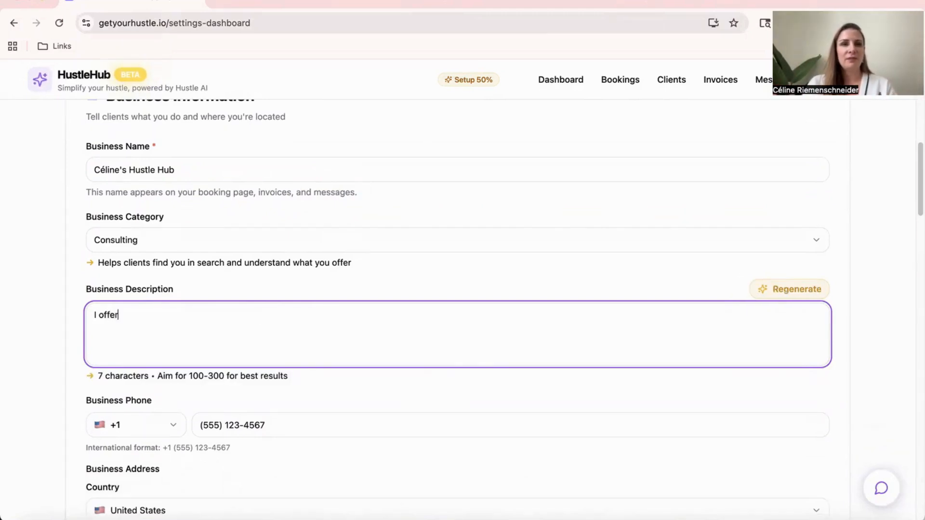
pyautogui.write(' community consult')
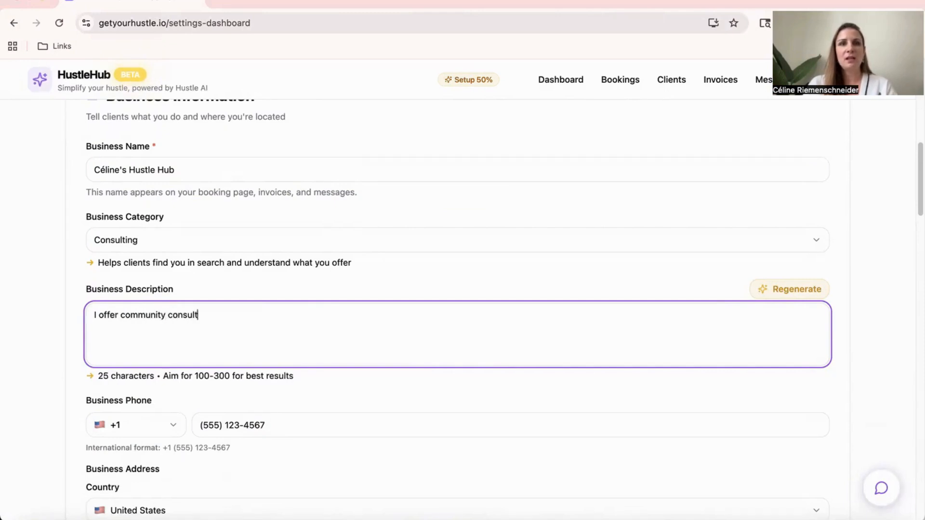
pyautogui.write('ing to businesse')
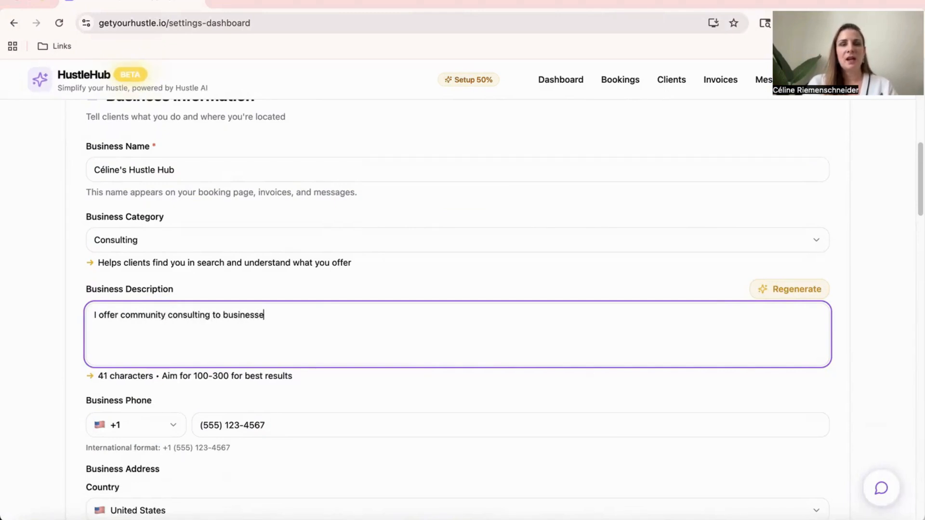
pyautogui.write('s that want to drive')
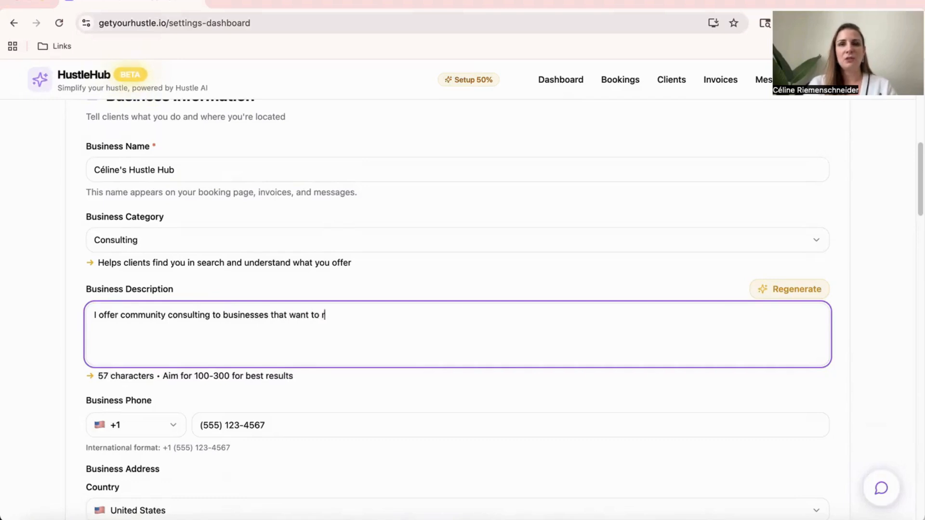
pyautogui.press('BackSpace')
pyautogui.press('BackSpace')
pyautogui.press('BackSpace')
pyautogui.press('BackSpace')
pyautogui.press('BackSpace')
pyautogui.write('grow a')
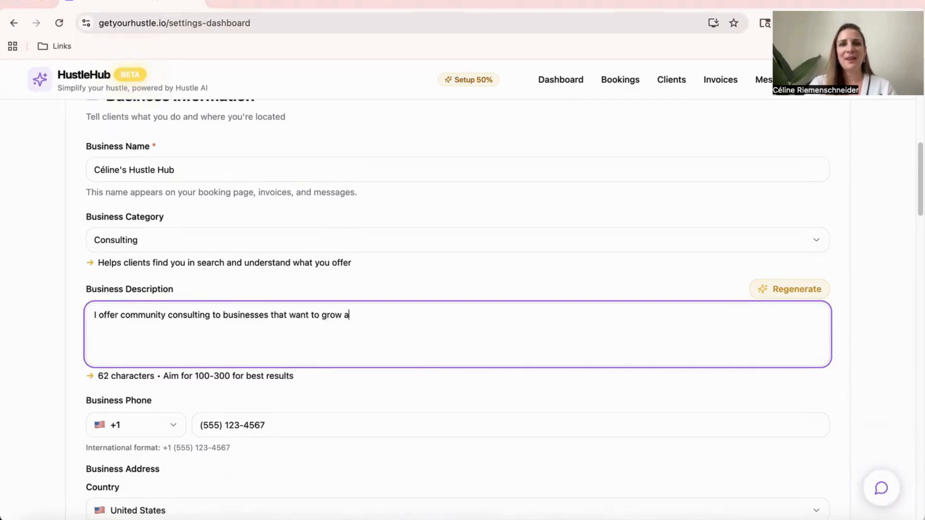
pyautogui.write('nd scale their community efforts.')
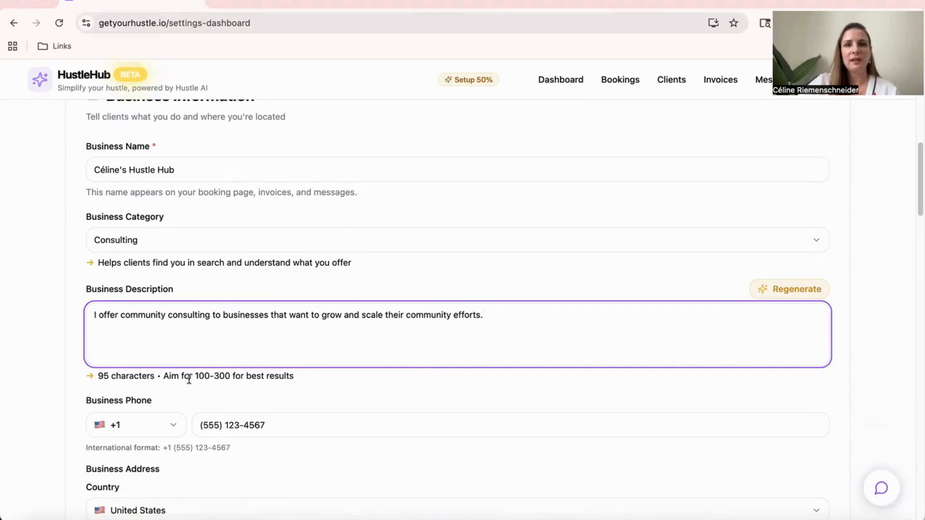
# Regenerate the business description with AI from the entered text
pyautogui.click(774, 297)
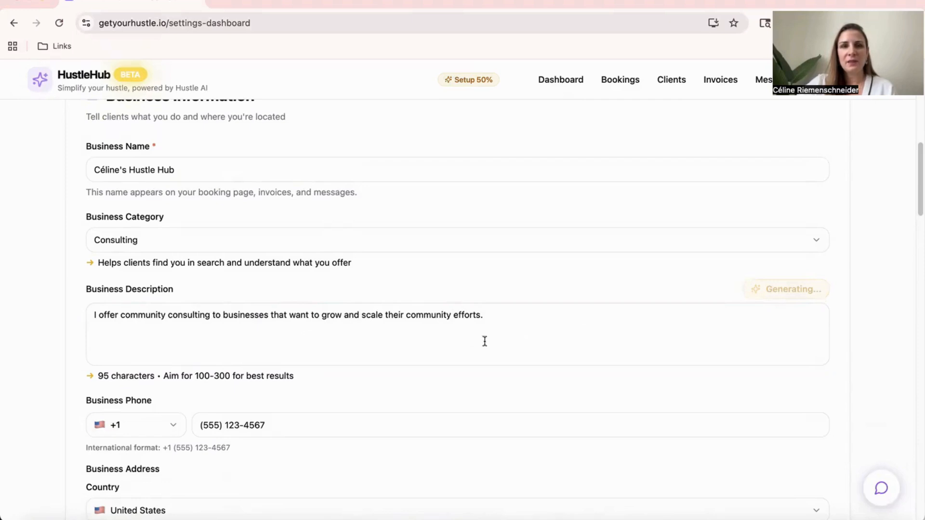
pyautogui.click(480, 326)
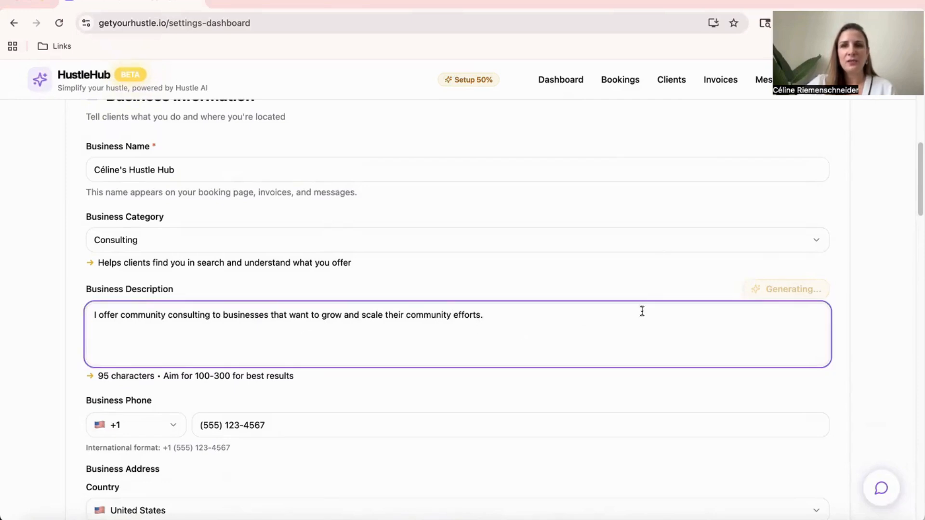
pyautogui.scroll(-3, 645, 313)
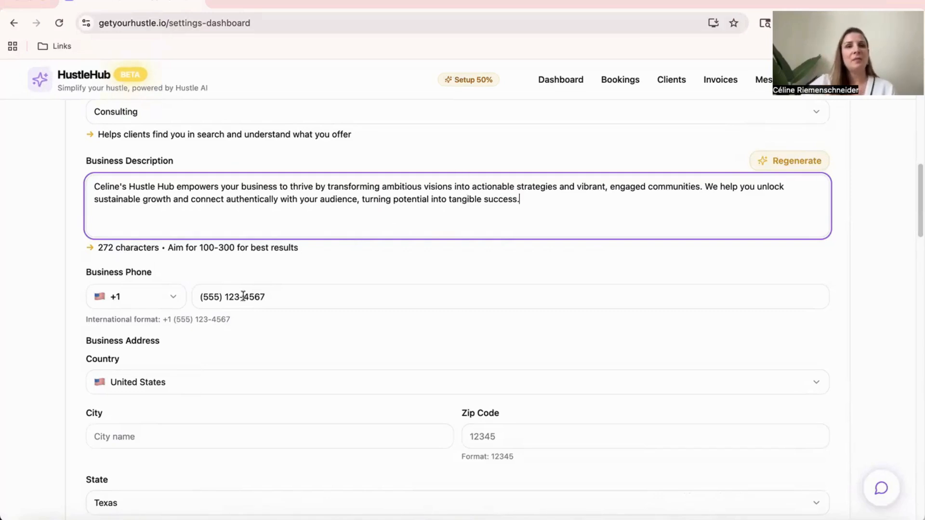
# Fill in the city and zip code of the business address
pyautogui.click(296, 337)
pyautogui.scroll(-5, 296, 336)
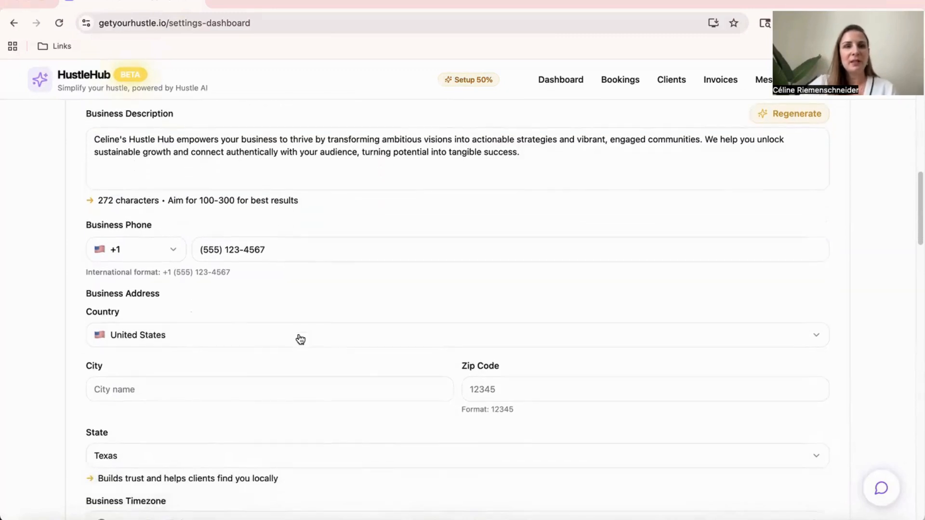
pyautogui.click(221, 287)
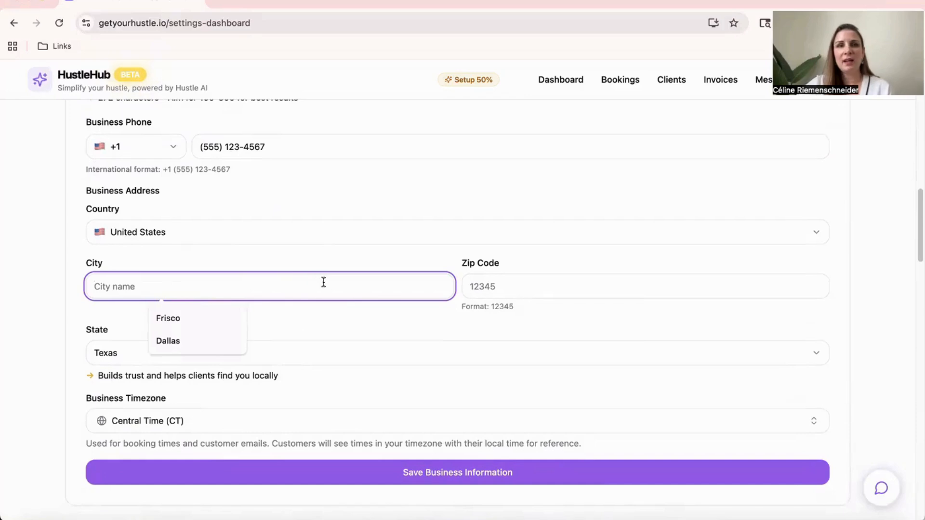
pyautogui.write('Dallas')
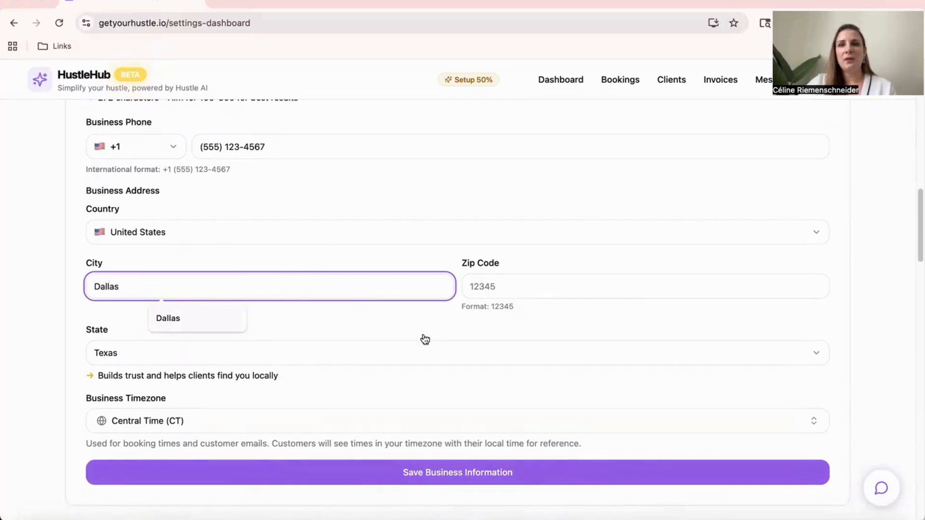
pyautogui.click(491, 285)
pyautogui.write('12345')
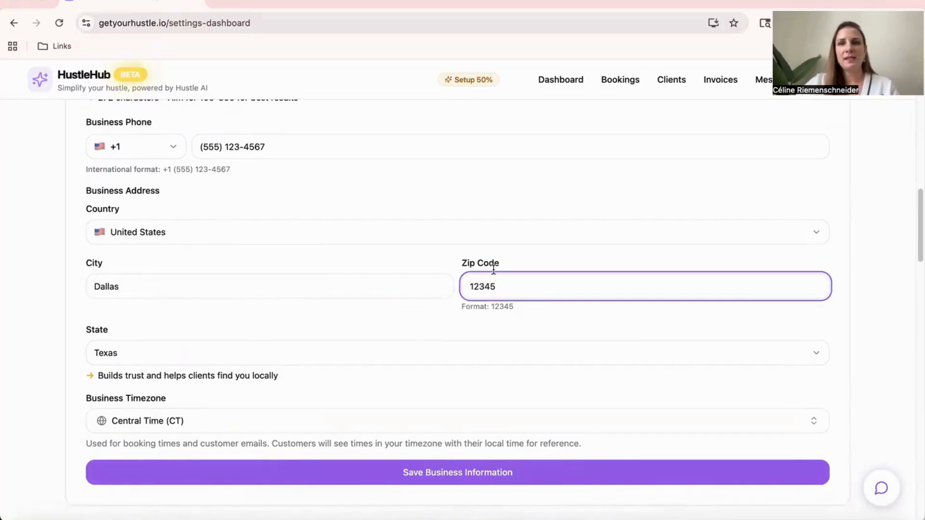
pyautogui.click(480, 330)
# Browse the available business timezones and close the list without choosing another one
pyautogui.scroll(-5, 366, 270)
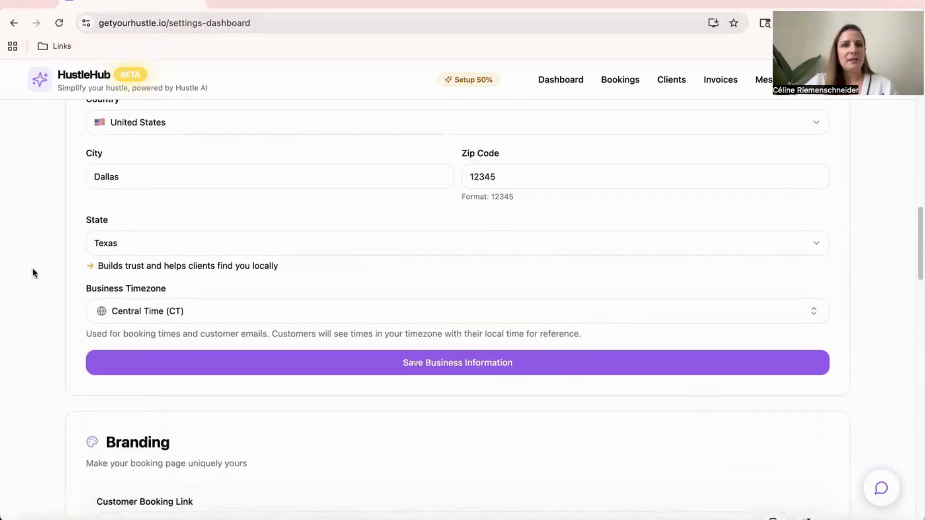
pyautogui.click(195, 307)
pyautogui.scroll(-1, 229, 296)
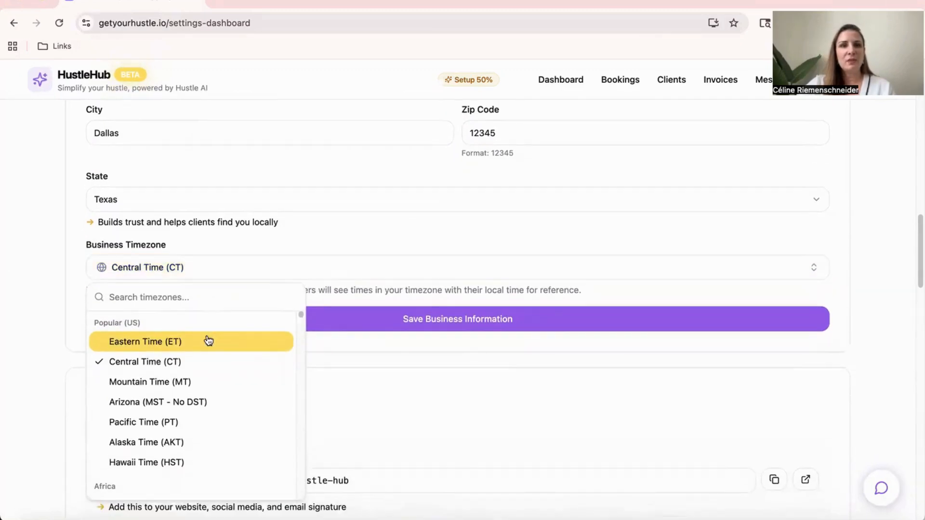
pyautogui.scroll(-1, 229, 355)
pyautogui.scroll(1, 232, 356)
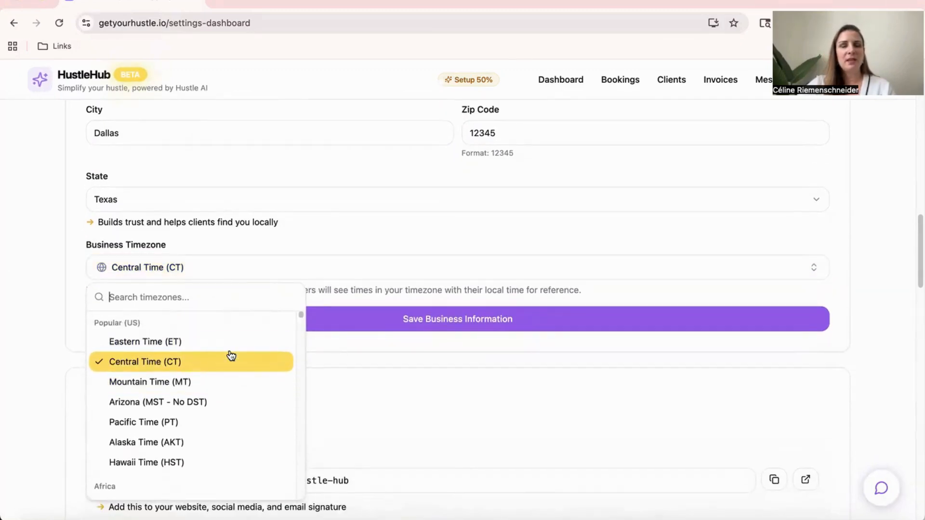
pyautogui.scroll(-12, 231, 356)
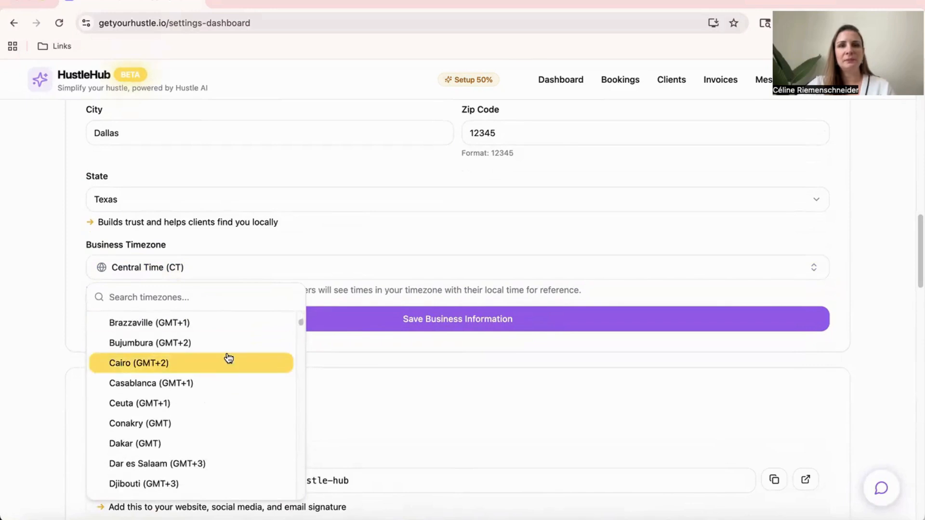
pyautogui.scroll(-20, 229, 357)
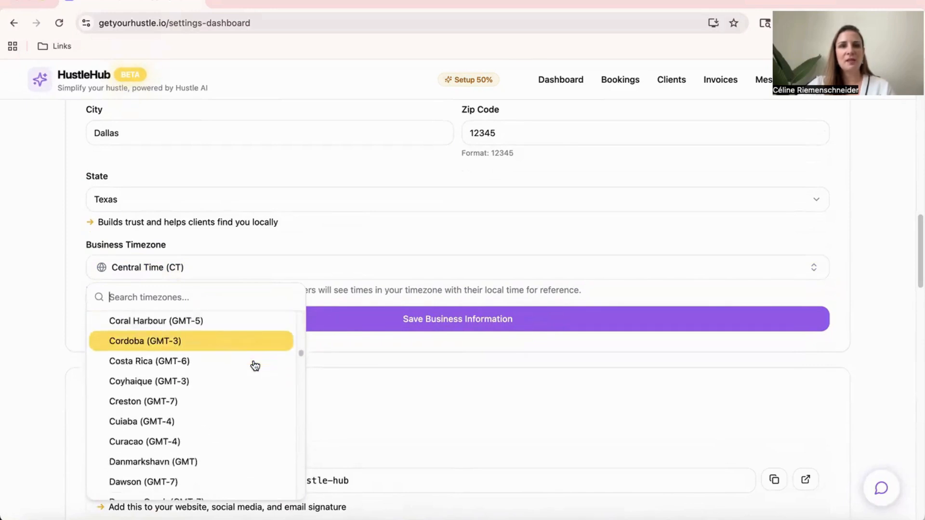
pyautogui.scroll(-20, 255, 365)
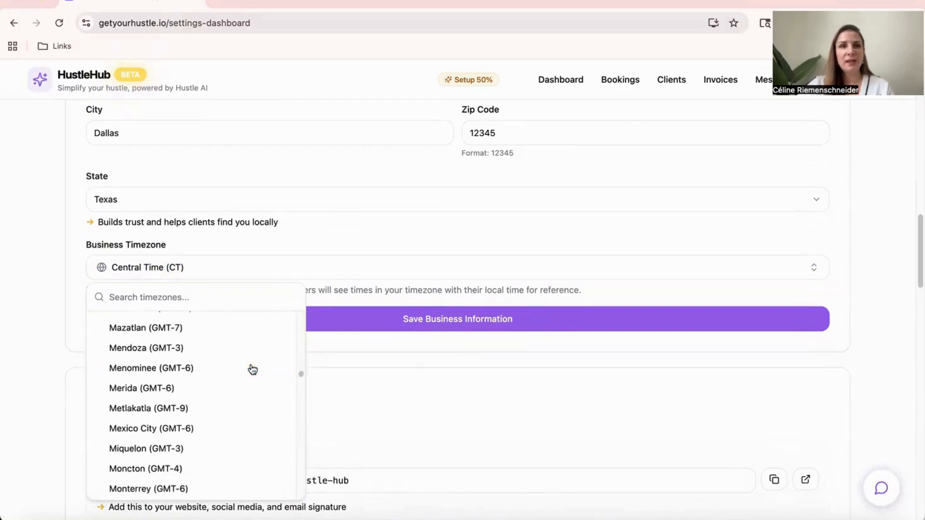
pyautogui.click(45, 293)
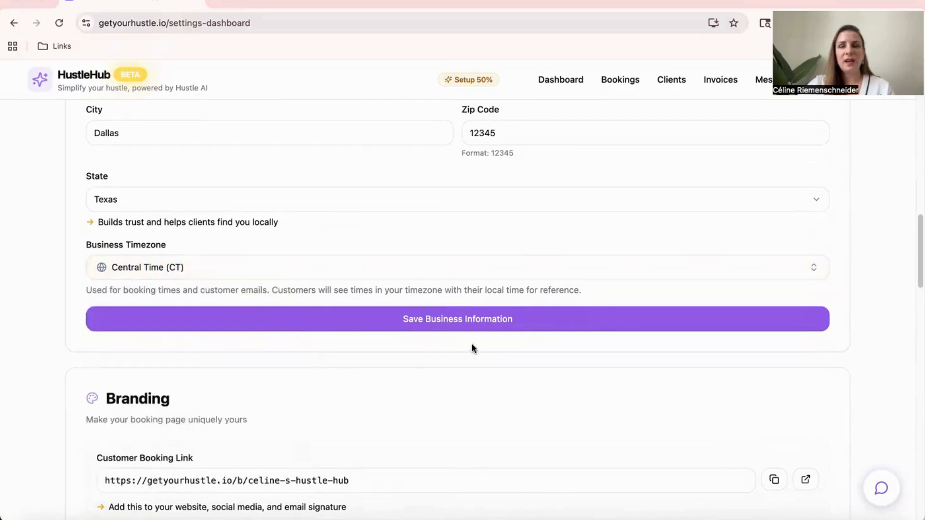
# Save the business information and review the booking link, short link and logo settings in the Branding section
pyautogui.click(461, 325)
pyautogui.scroll(-8, 386, 351)
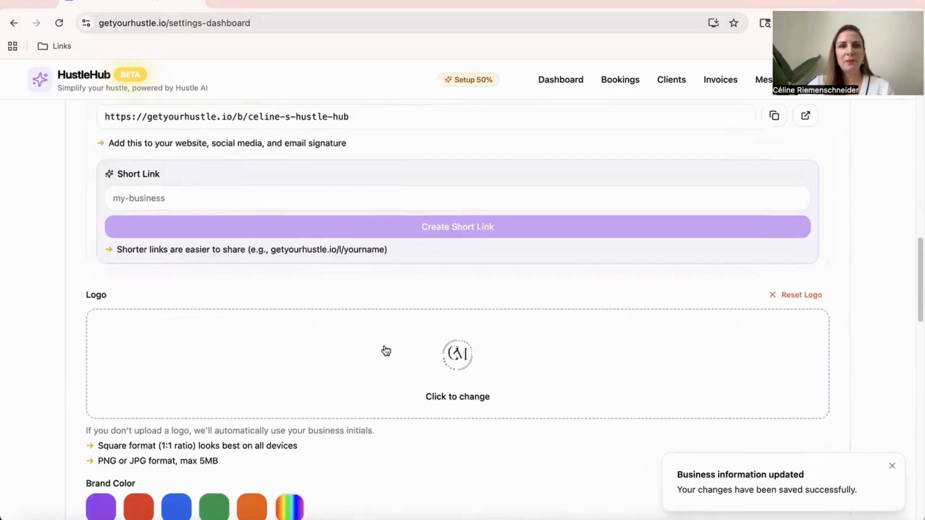
pyautogui.scroll(-3, 385, 347)
pyautogui.scroll(4, 383, 344)
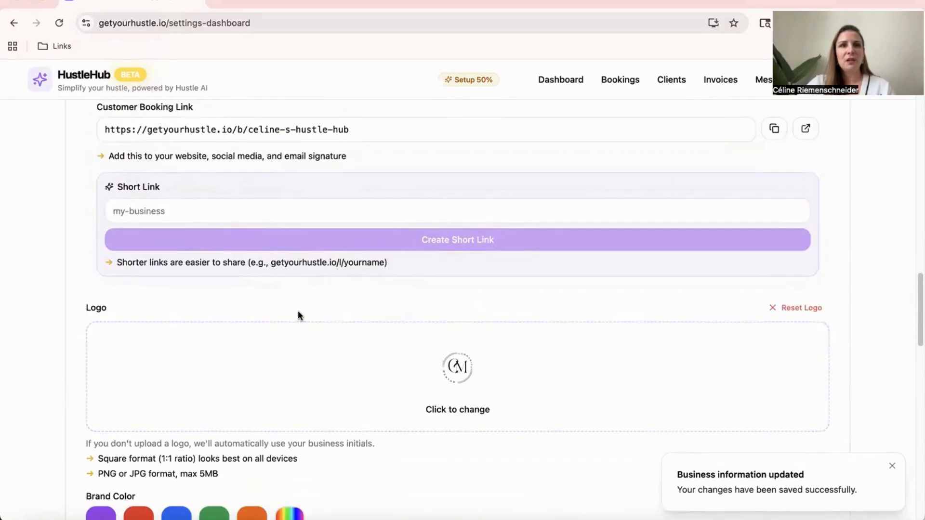
pyautogui.scroll(4, 298, 310)
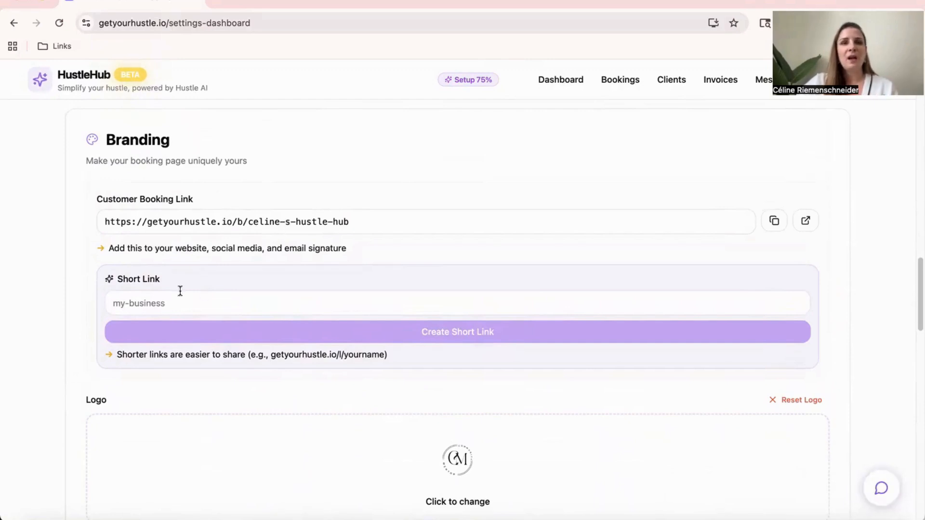
pyautogui.scroll(-2, 182, 291)
pyautogui.scroll(-5, 407, 229)
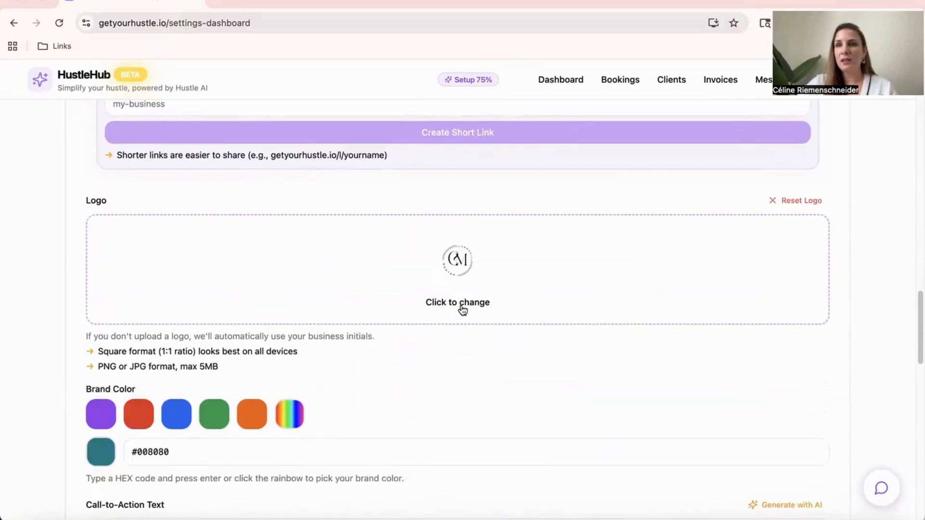
# Examine the logo upload option and the custom brand color picker in HEX format without changing either
pyautogui.click(504, 296)
pyautogui.click(639, 374)
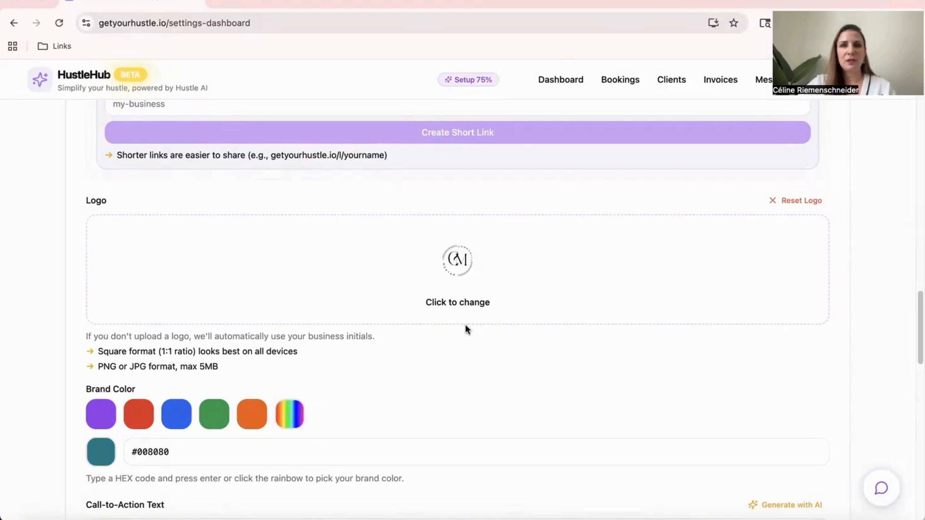
pyautogui.scroll(-5, 464, 324)
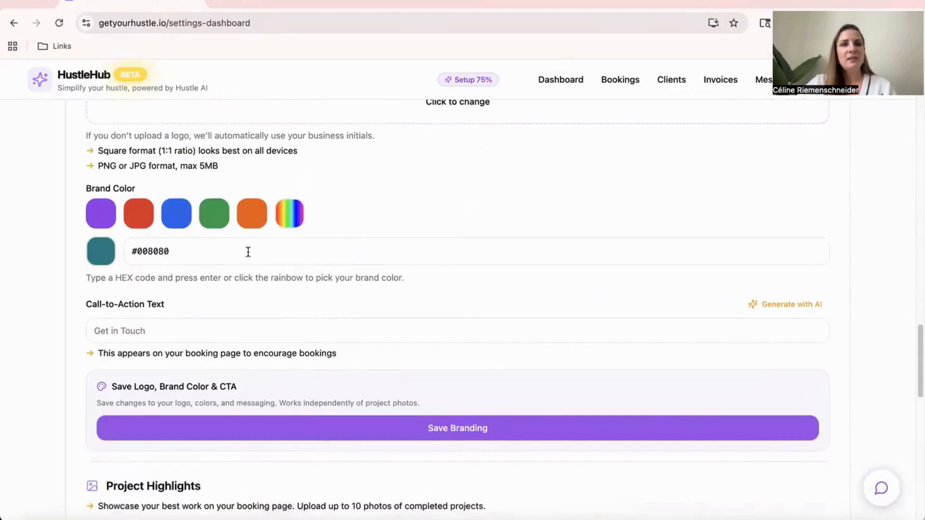
pyautogui.click(290, 213)
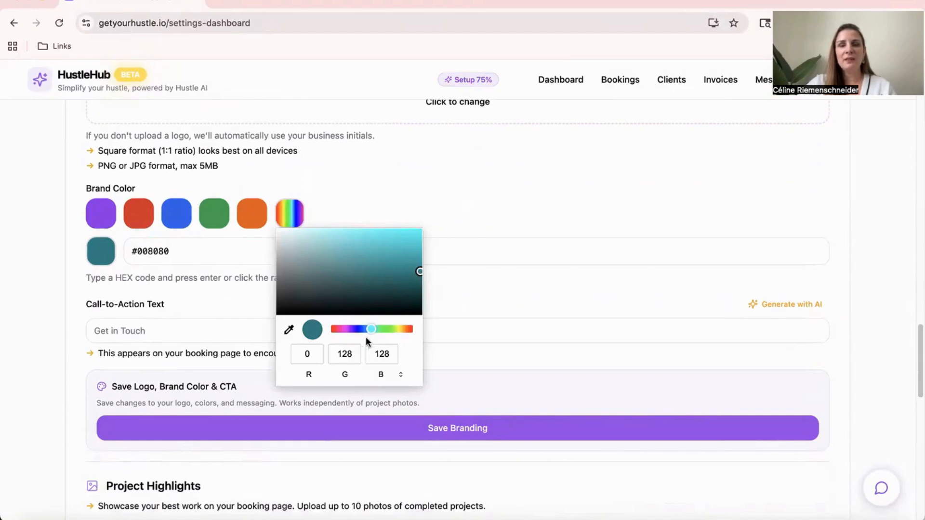
pyautogui.click(386, 375)
pyautogui.click(386, 374)
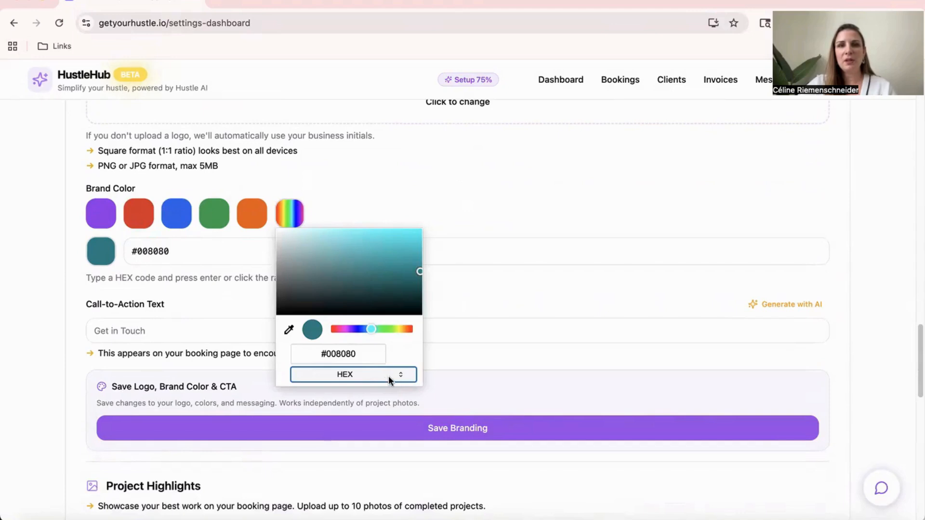
pyautogui.click(446, 194)
pyautogui.doubleClick(151, 251)
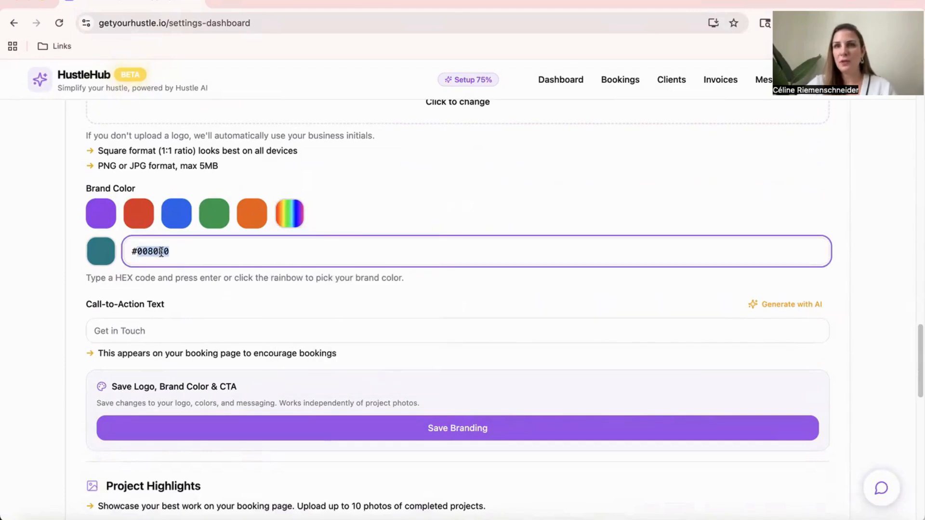
pyautogui.click(62, 262)
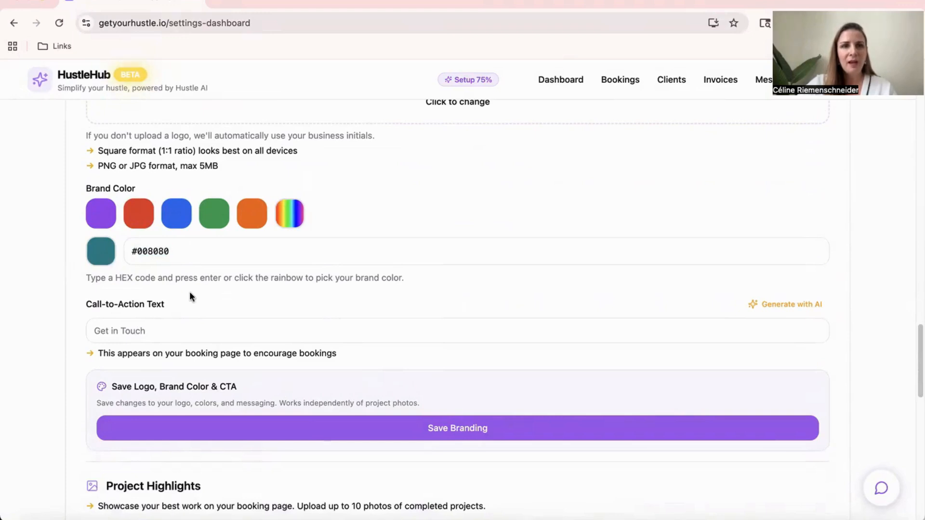
# Set the brand color to the preset purple, #9333ea
pyautogui.click(176, 251)
pyautogui.click(102, 250)
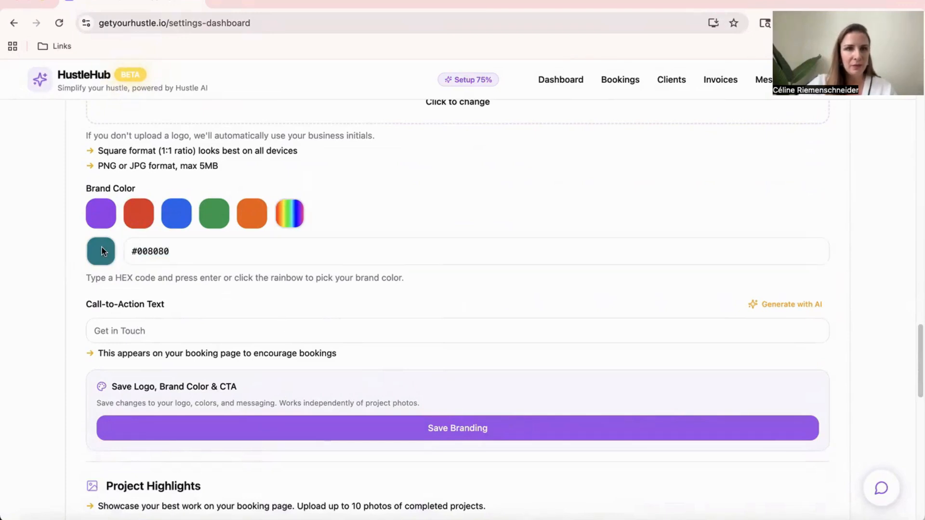
pyautogui.click(100, 213)
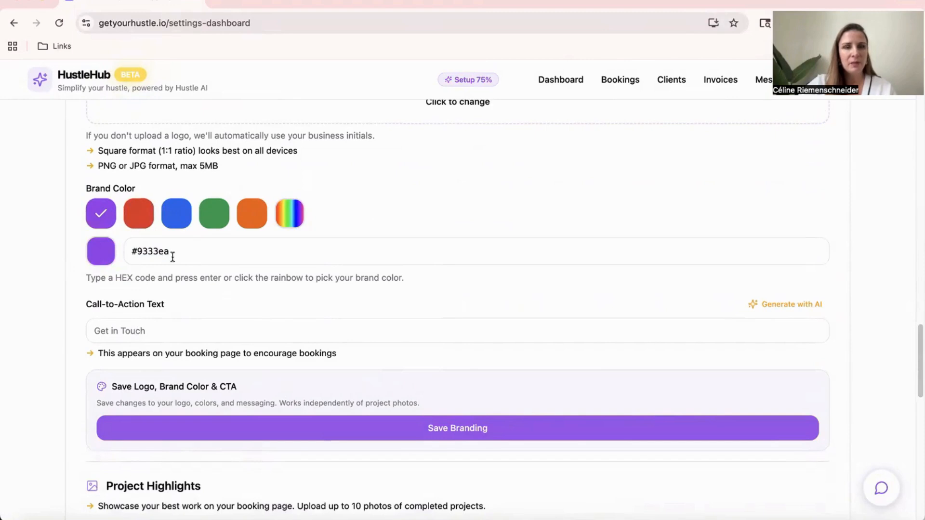
# Set the call-to-action text to the suggested "Book your first Coaching Call"
pyautogui.scroll(-1, 190, 378)
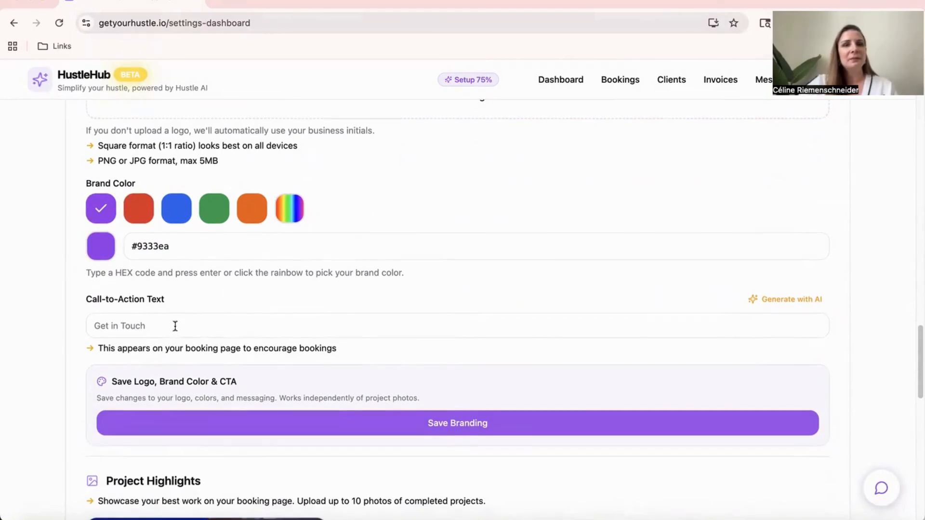
pyautogui.click(180, 321)
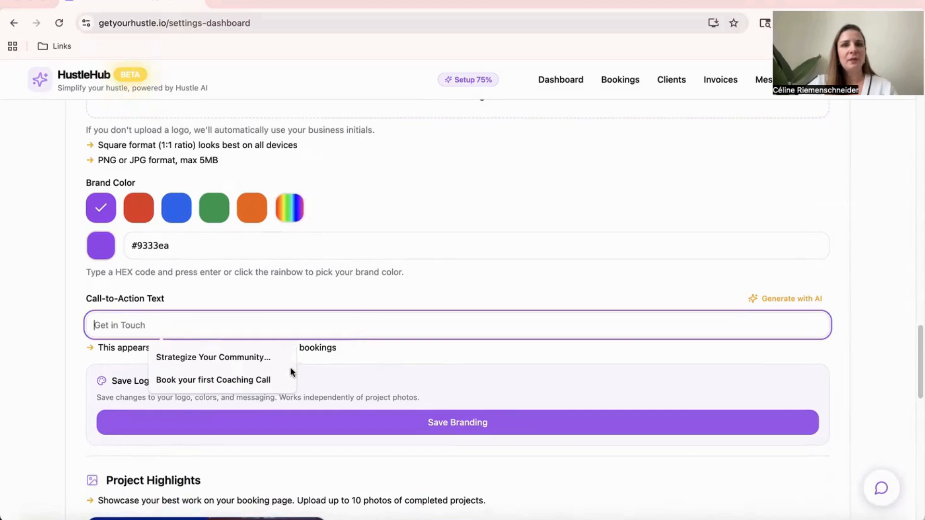
pyautogui.click(215, 381)
pyautogui.click(68, 340)
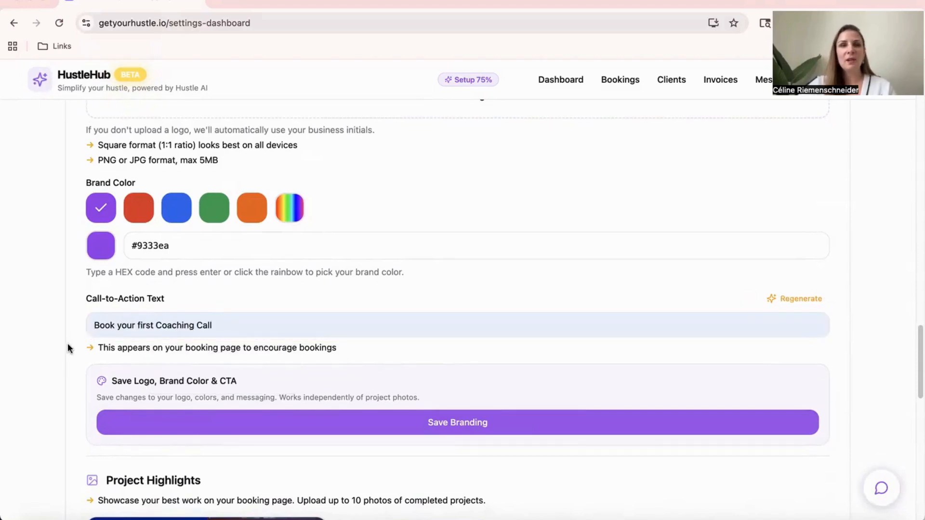
# Save the branding settings and review the Project Highlights section with its form for adding a project photo
pyautogui.scroll(-2, 68, 341)
pyautogui.click(471, 319)
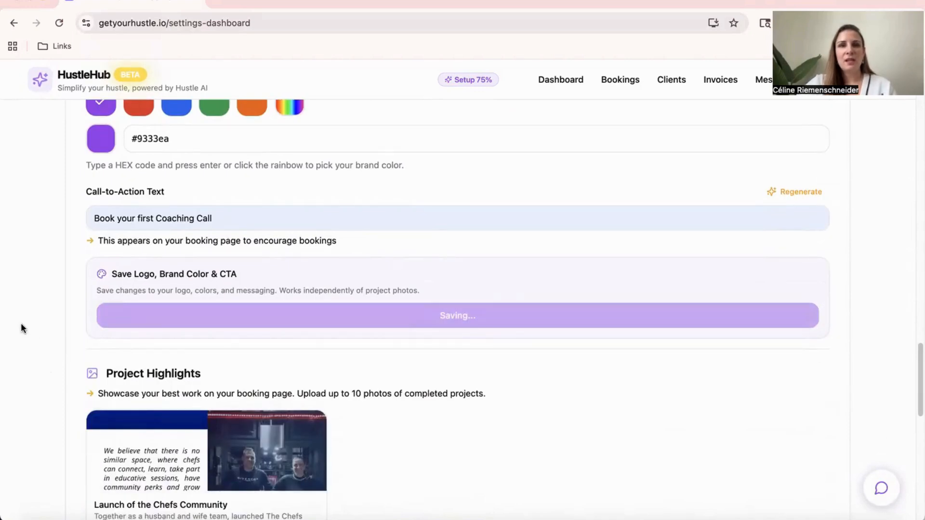
pyautogui.scroll(-5, 479, 276)
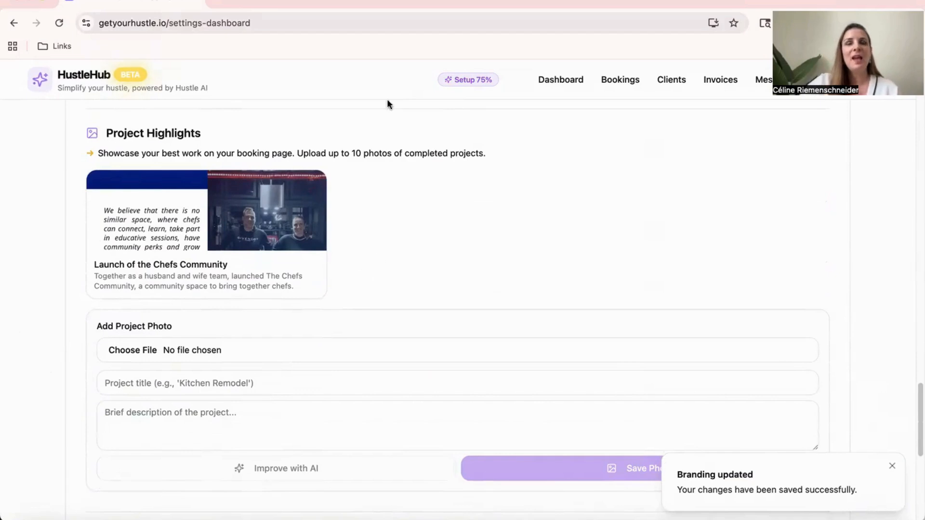
pyautogui.rightClick(351, 257)
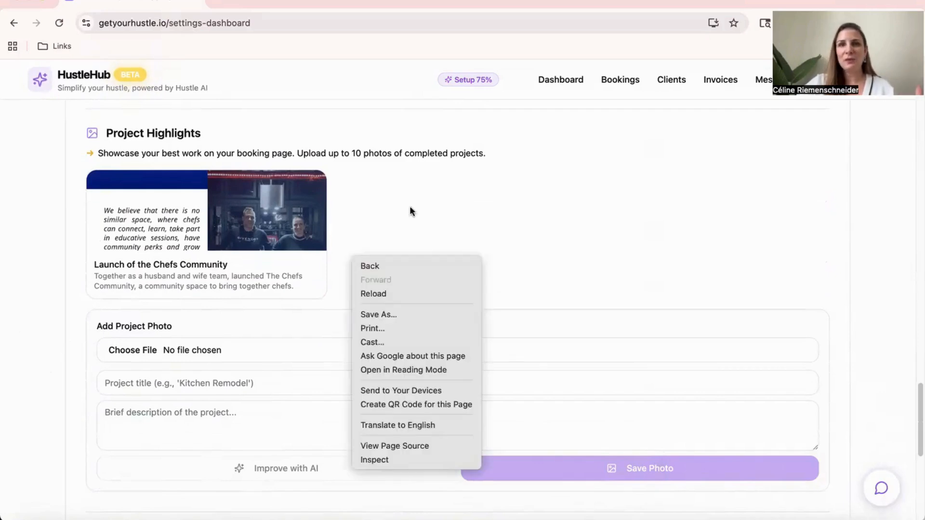
pyautogui.click(512, 203)
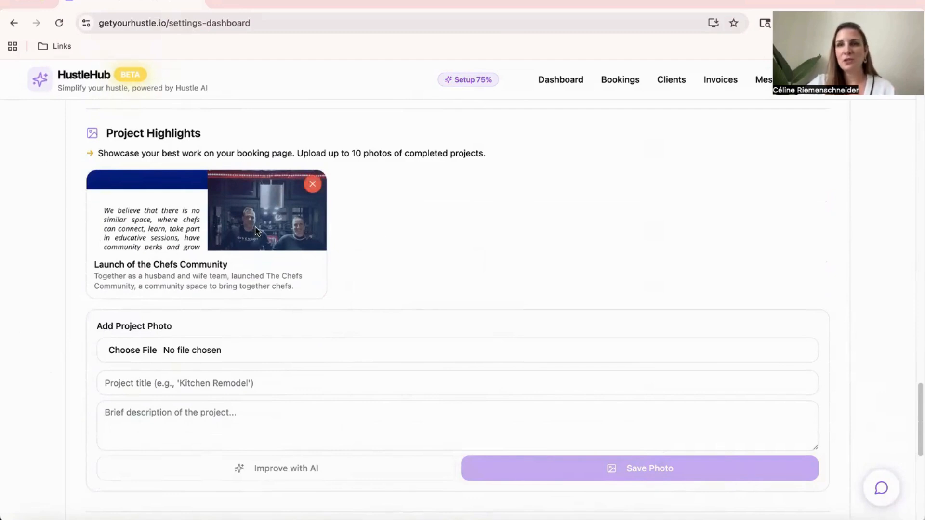
pyautogui.scroll(-1, 201, 296)
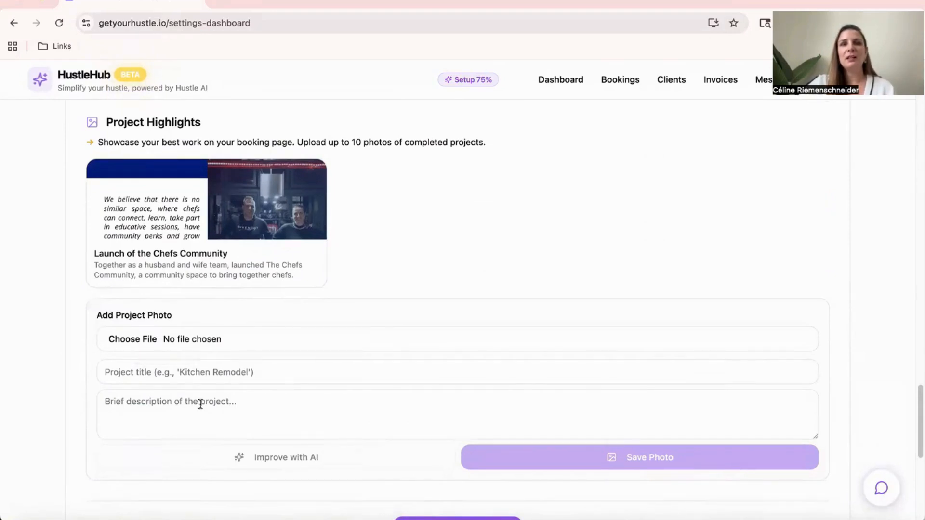
pyautogui.scroll(-2, 388, 414)
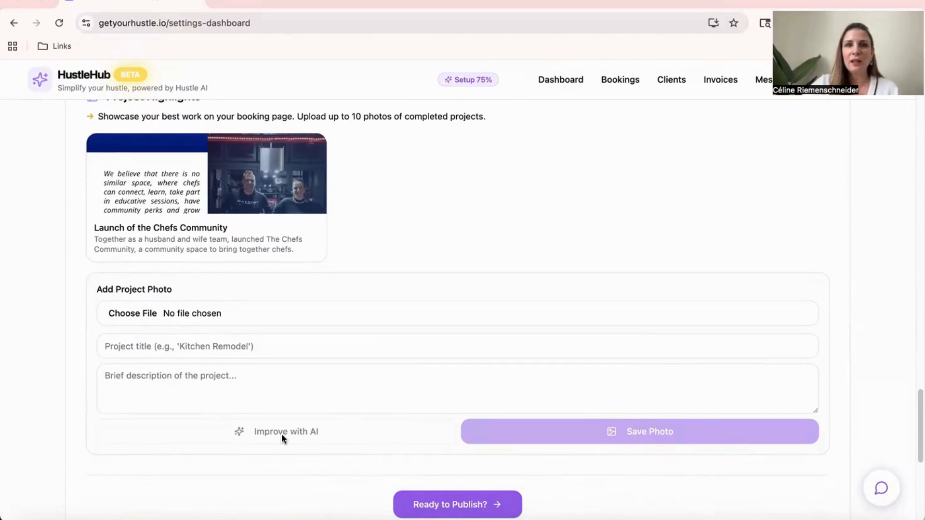
# Open the Services & Hours settings and examine the active scheduler, the Google Calendar and Calendly integrations, and the Services & Pricing list
pyautogui.scroll(15, 453, 302)
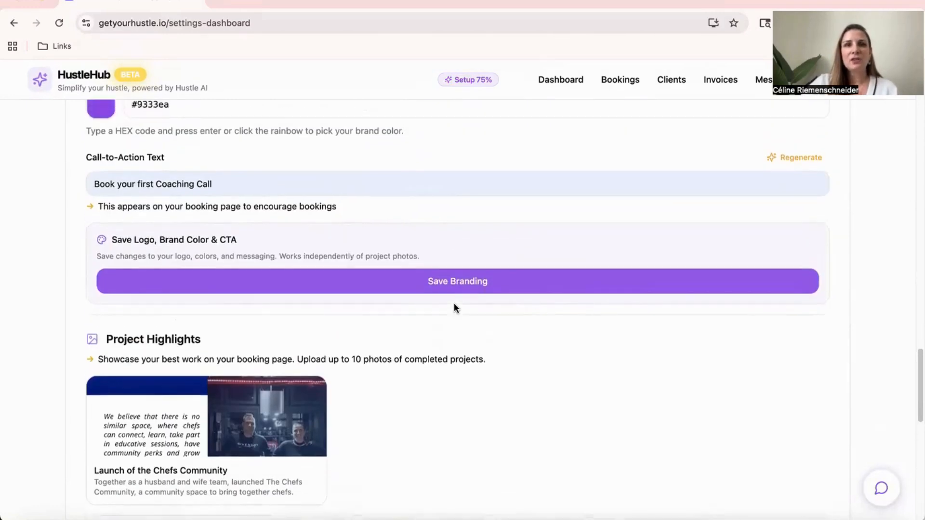
pyautogui.scroll(10, 453, 305)
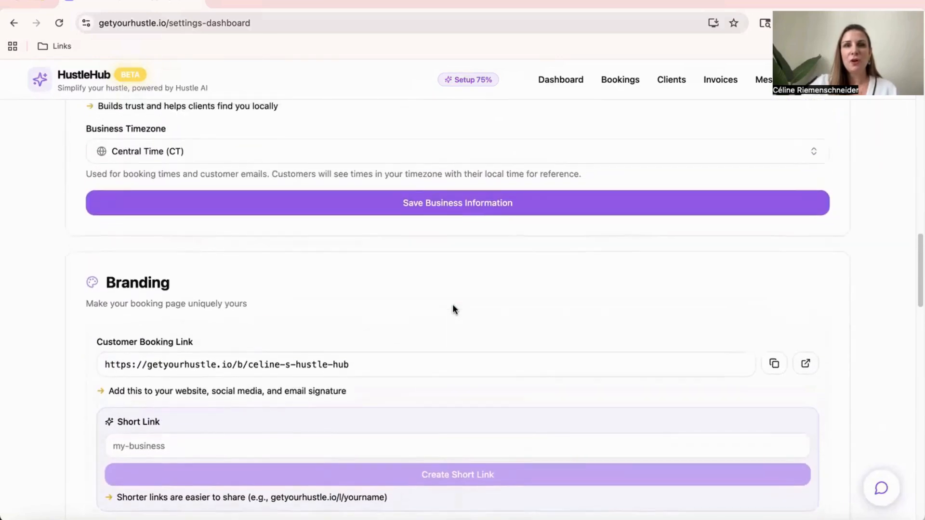
pyautogui.scroll(10, 452, 305)
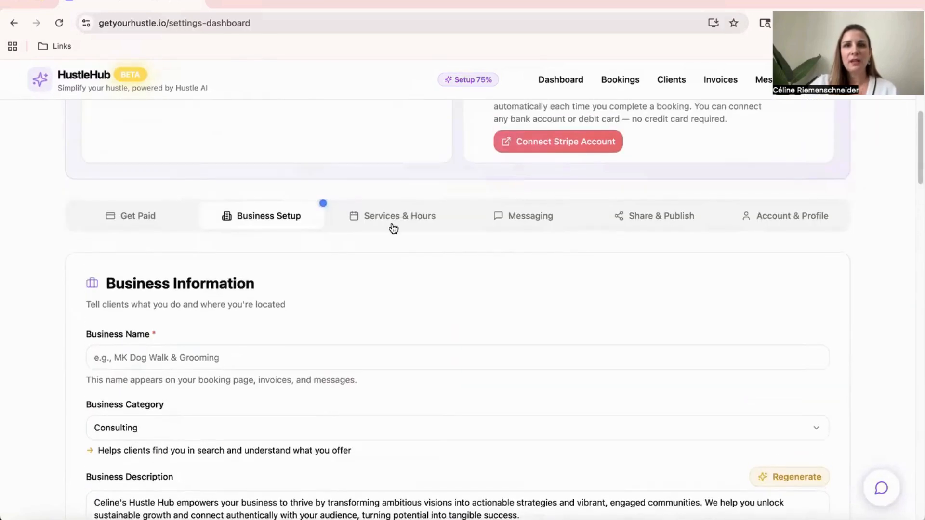
pyautogui.click(393, 222)
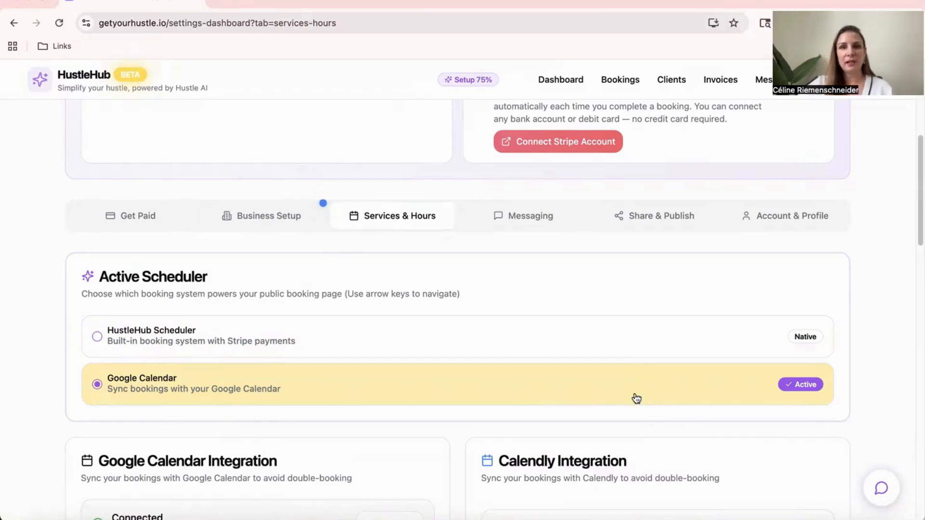
pyautogui.scroll(-4, 635, 400)
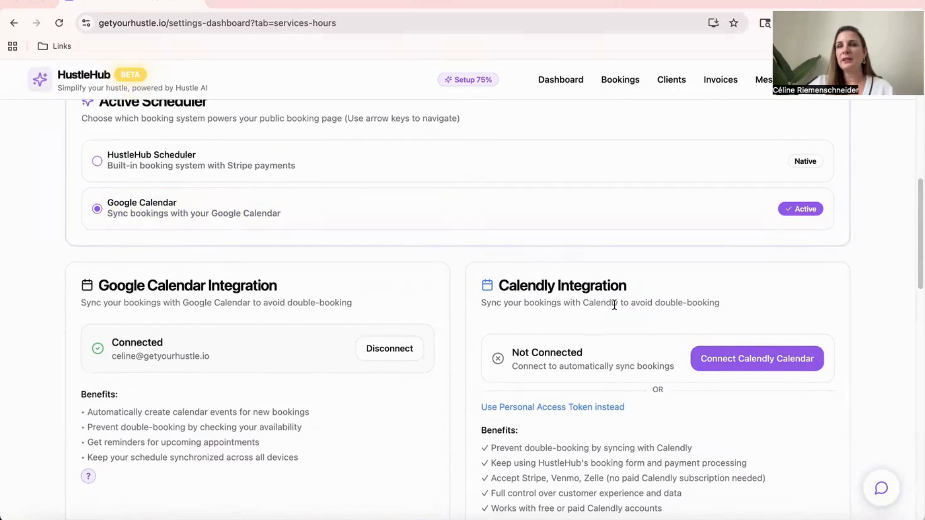
pyautogui.scroll(-1, 613, 299)
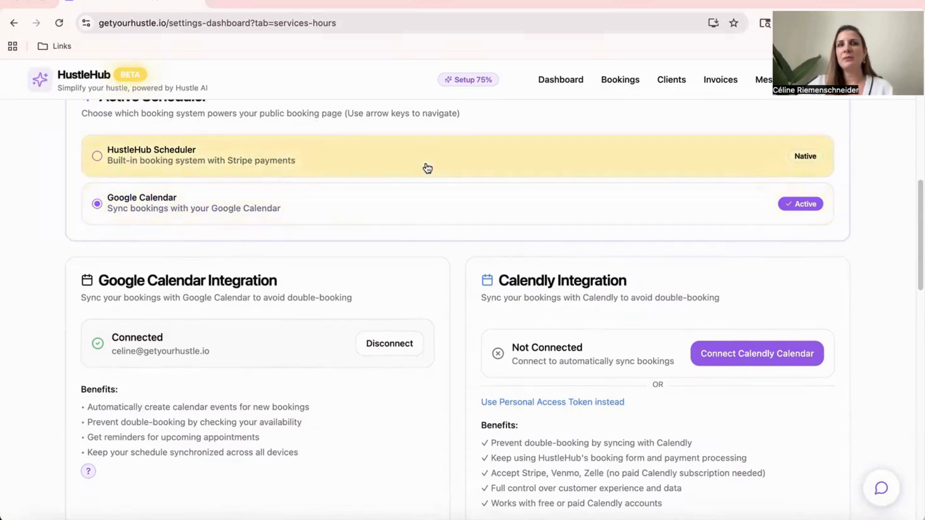
pyautogui.scroll(-8, 429, 168)
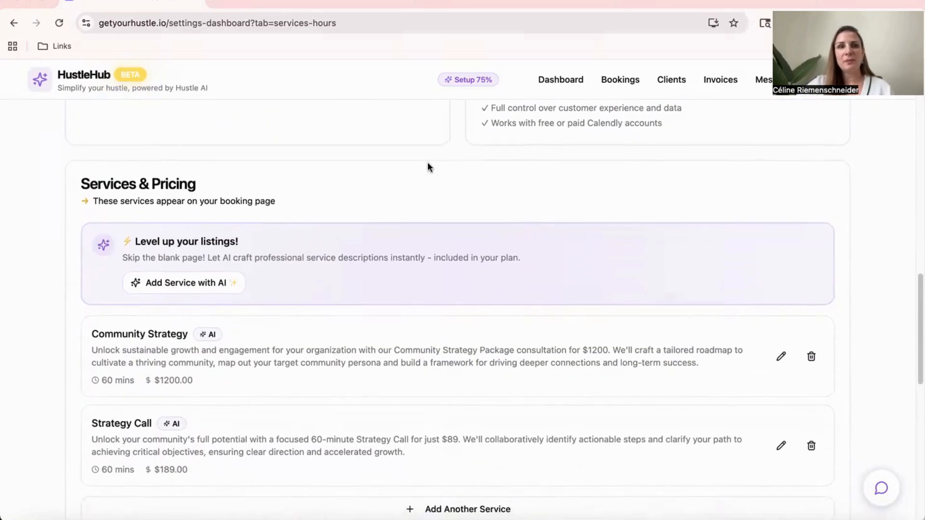
pyautogui.scroll(-1, 428, 164)
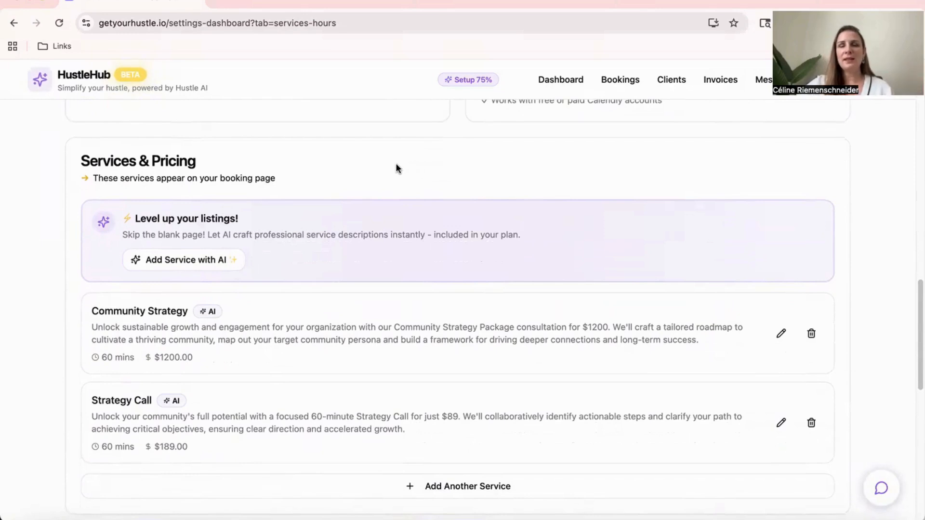
pyautogui.scroll(-2, 406, 294)
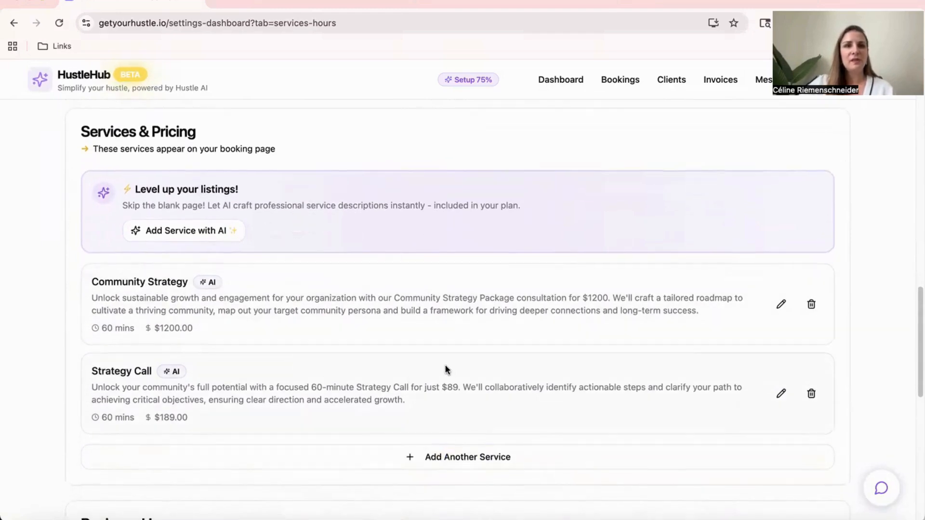
pyautogui.scroll(-1, 444, 366)
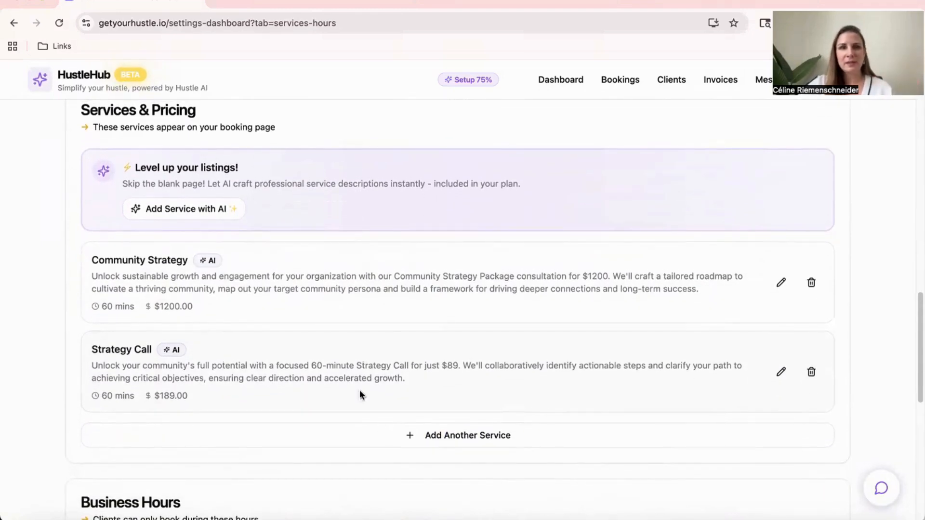
# Start a new service named Haircuts, keep its time estimate at Hourly Rate, and check the optional description field
pyautogui.click(502, 441)
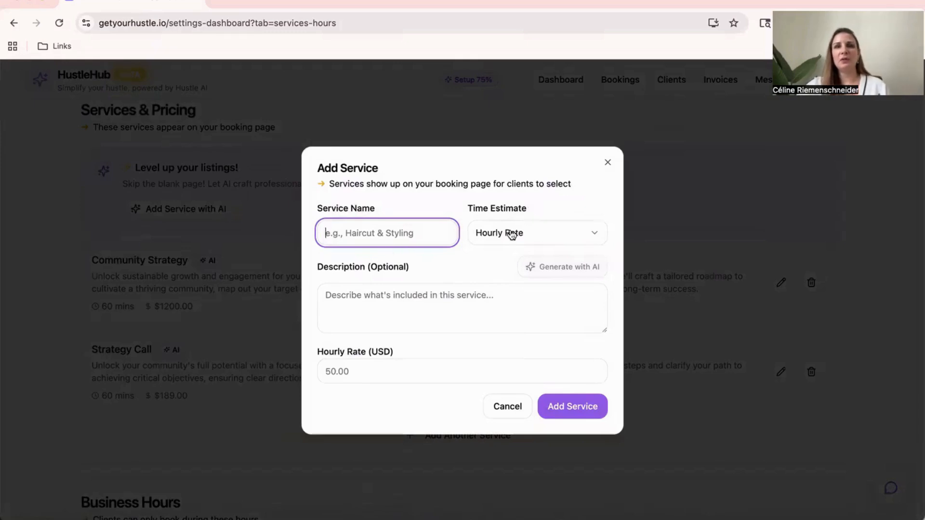
pyautogui.write('a')
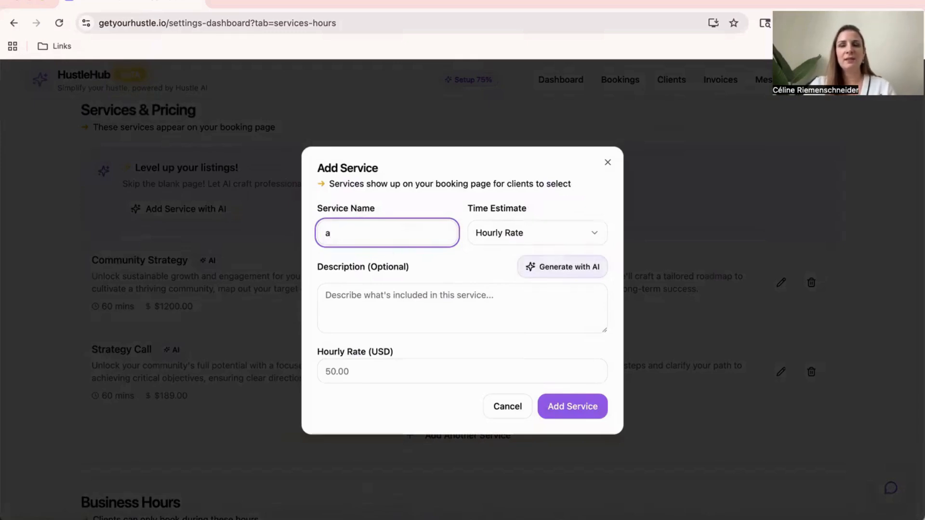
pyautogui.write('ircuts')
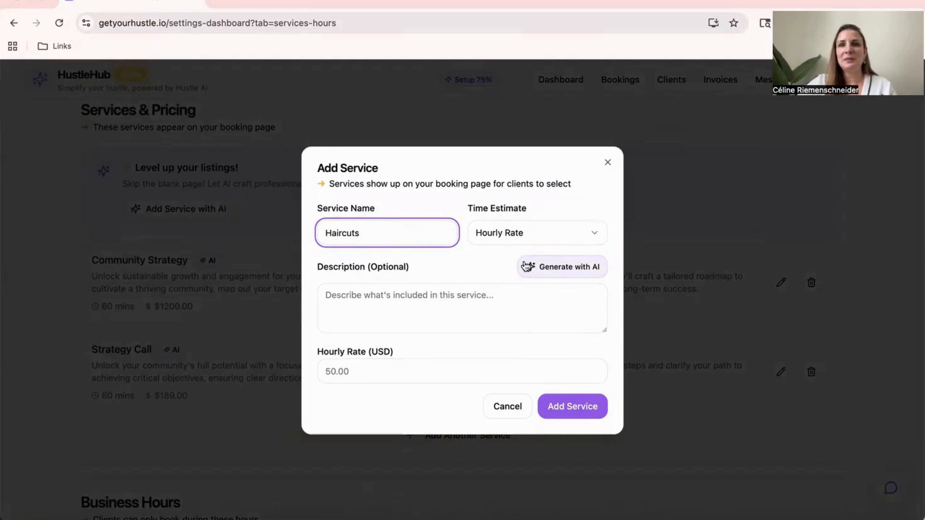
pyautogui.click(525, 235)
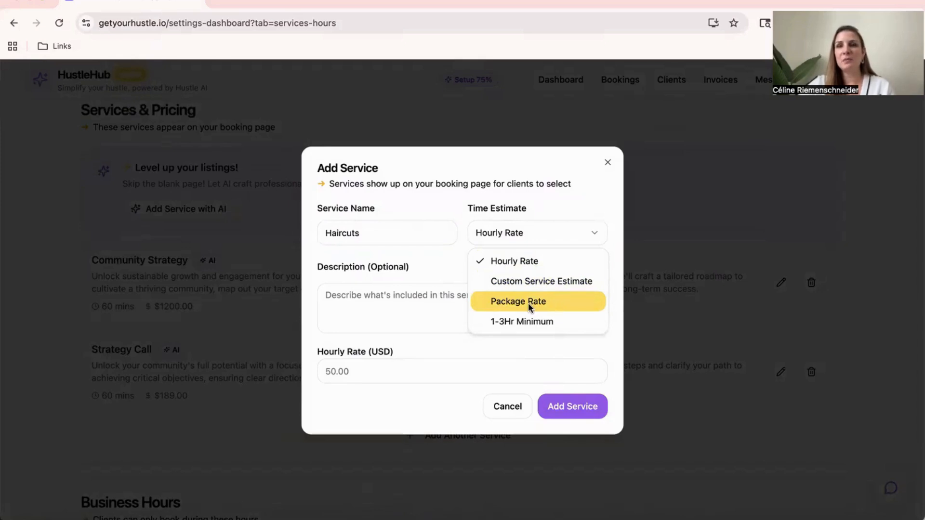
pyautogui.click(480, 228)
pyautogui.click(460, 303)
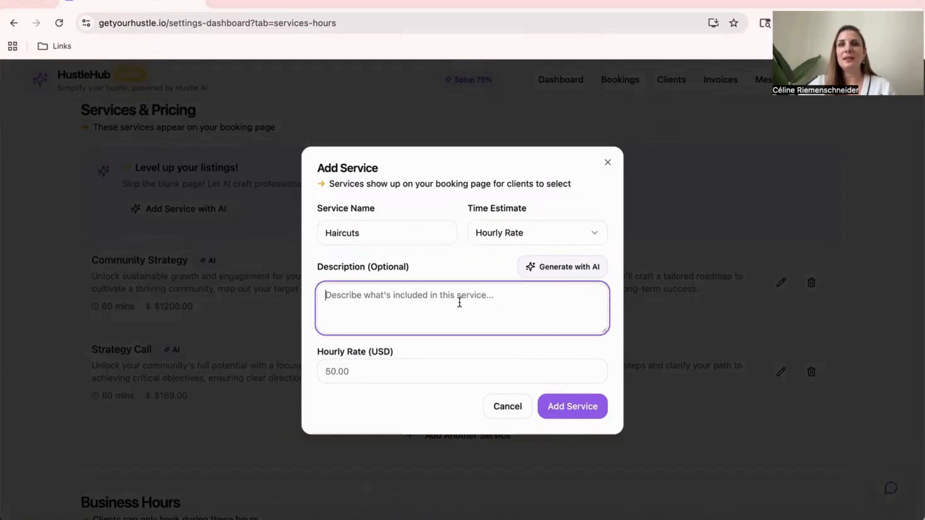
# Try an hourly rate of 100 for the Haircuts service, clear it, and cancel adding the service
pyautogui.click(358, 374)
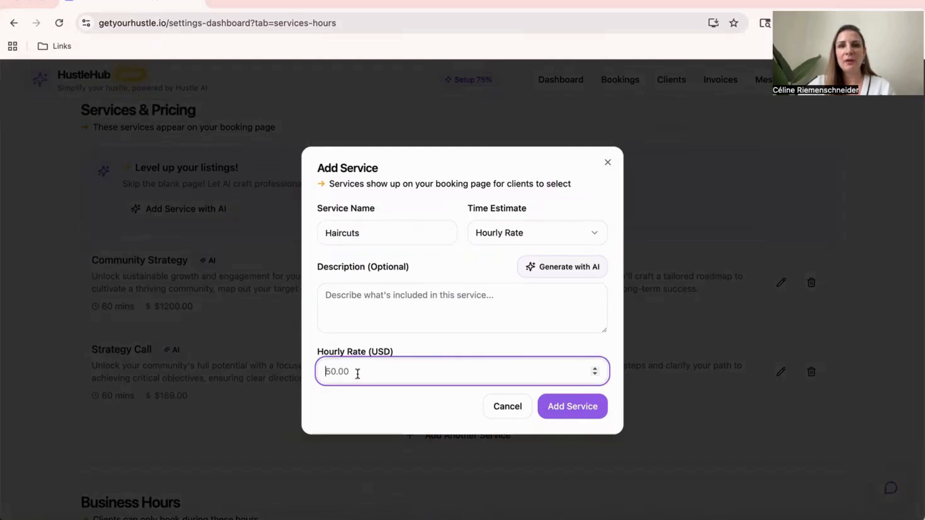
pyautogui.write('100')
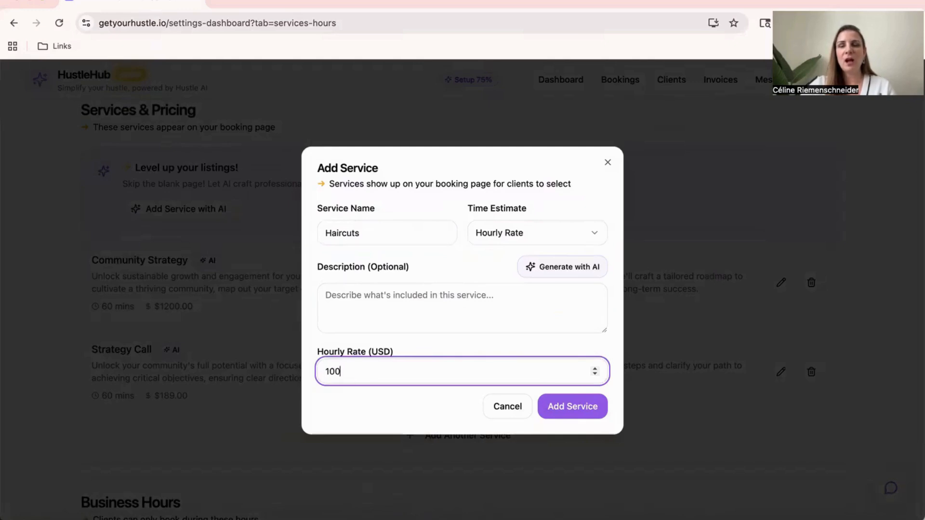
pyautogui.press('BackSpace')
pyautogui.press('BackSpace')
pyautogui.press('BackSpace')
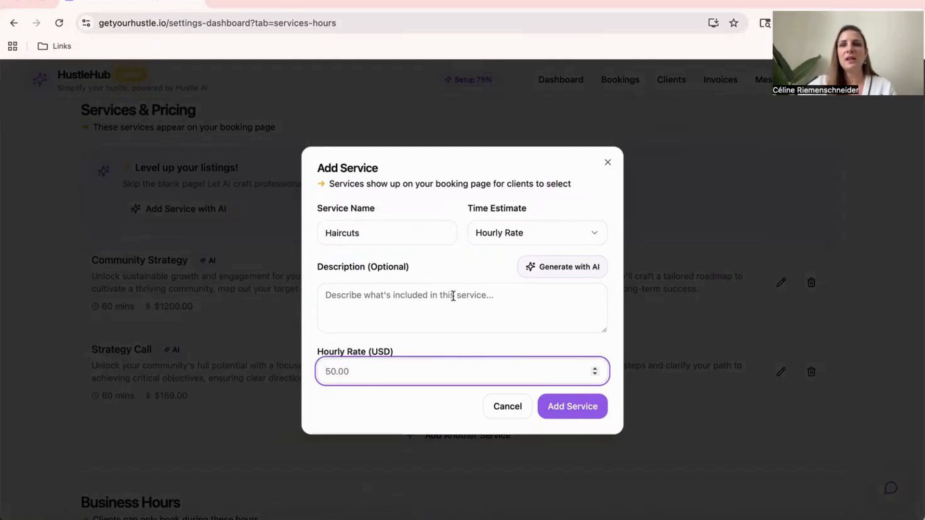
pyautogui.click(506, 409)
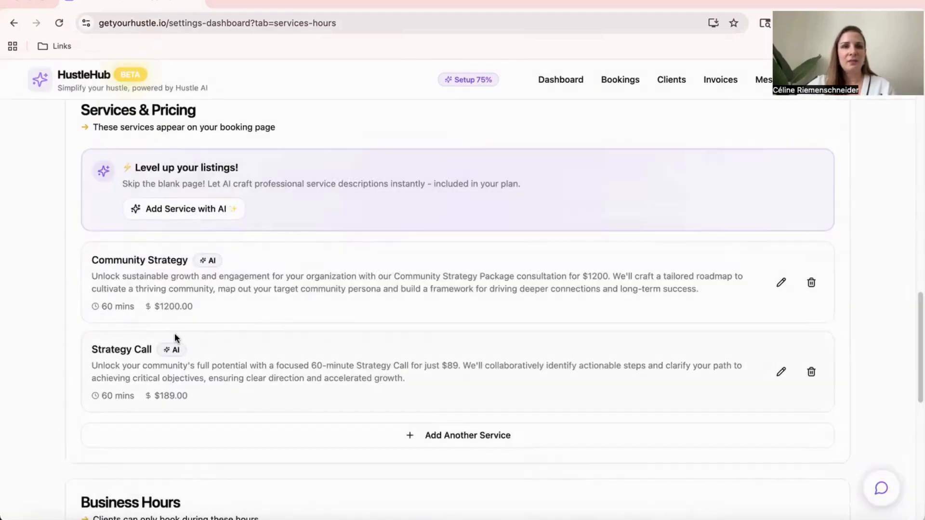
# Examine the Add Business Hours form and its day-of-week choices, and cancel it without adding hours
pyautogui.scroll(-3, 178, 337)
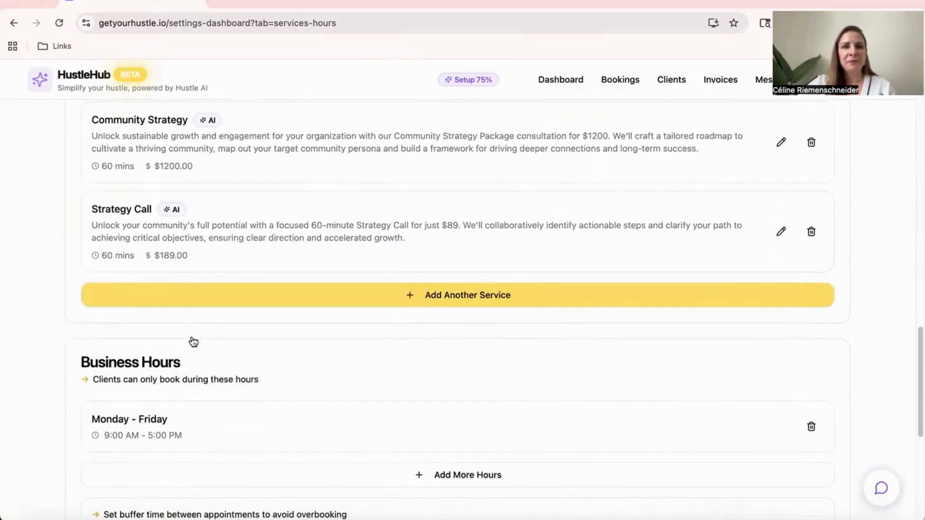
pyautogui.scroll(-3, 194, 342)
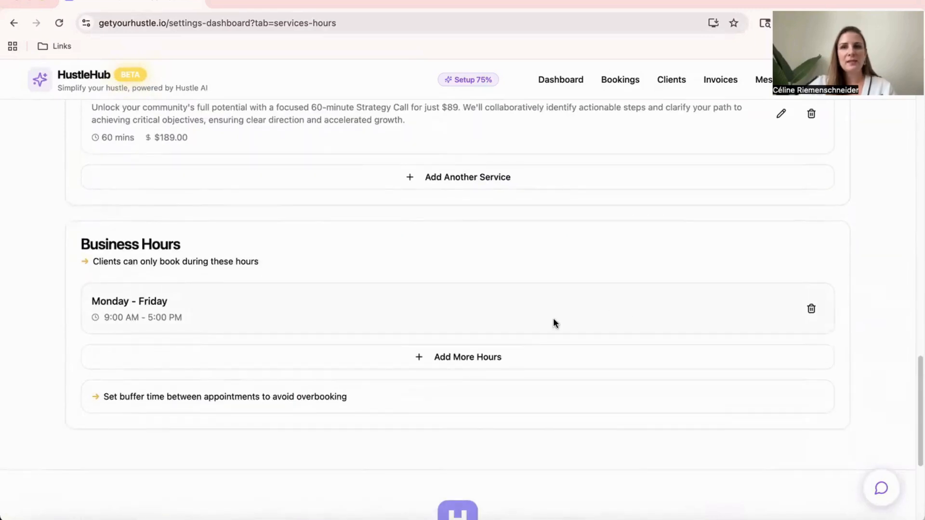
pyautogui.click(465, 366)
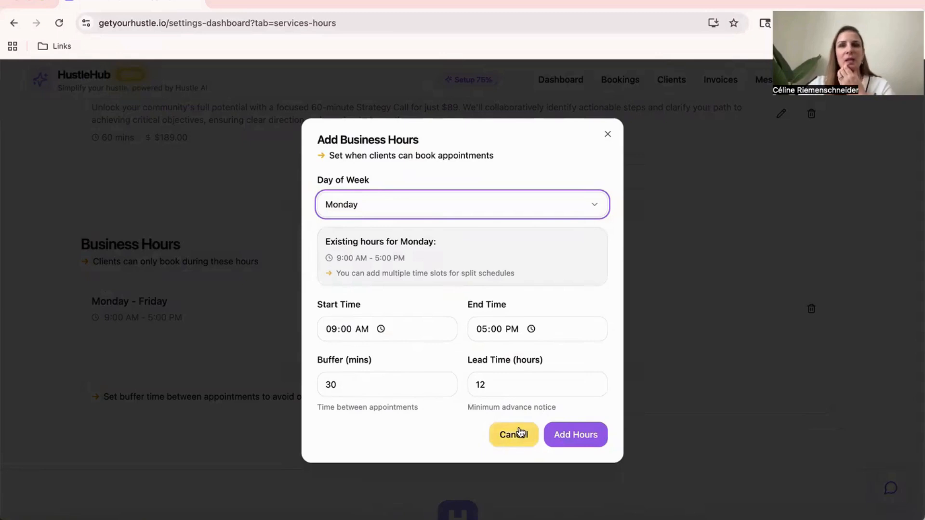
pyautogui.click(518, 204)
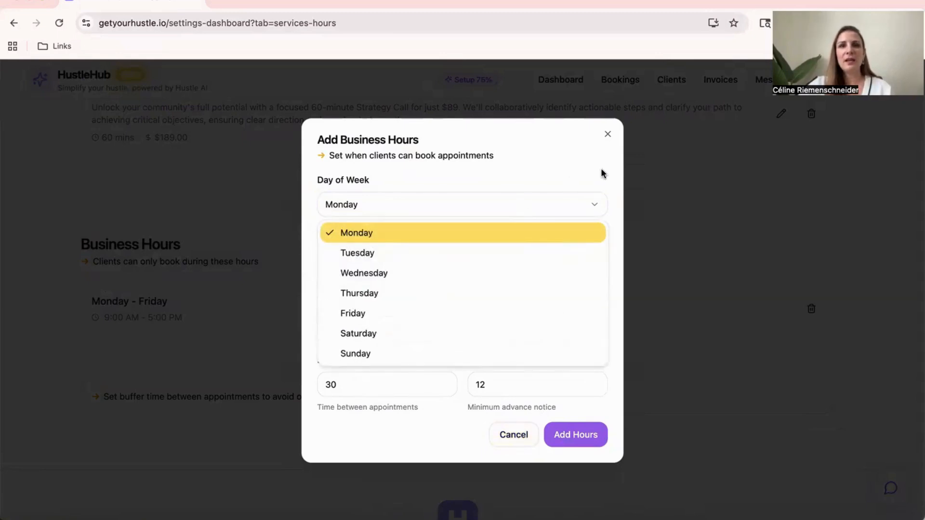
pyautogui.click(580, 166)
pyautogui.click(512, 439)
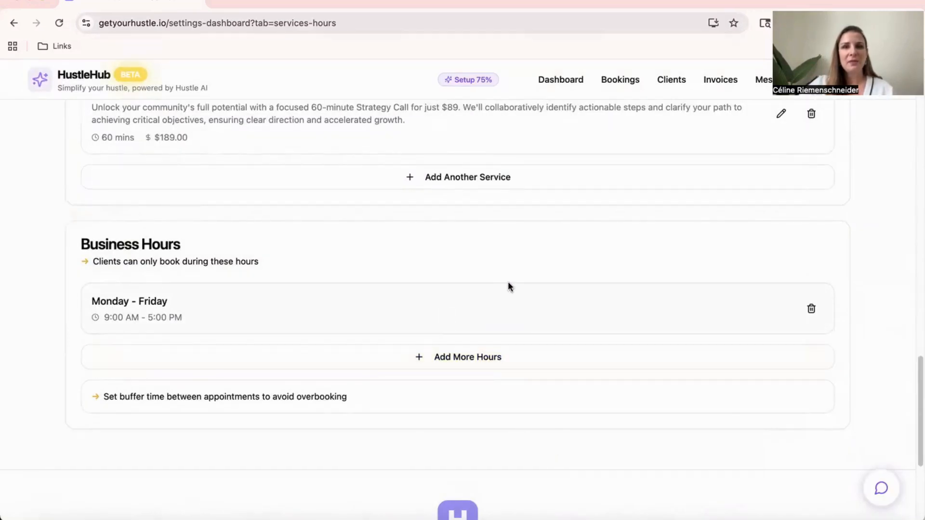
# Review the Business Hours section and its buffer time note at the end of the Services & Hours settings
pyautogui.scroll(-1, 507, 280)
pyautogui.scroll(-1, 260, 400)
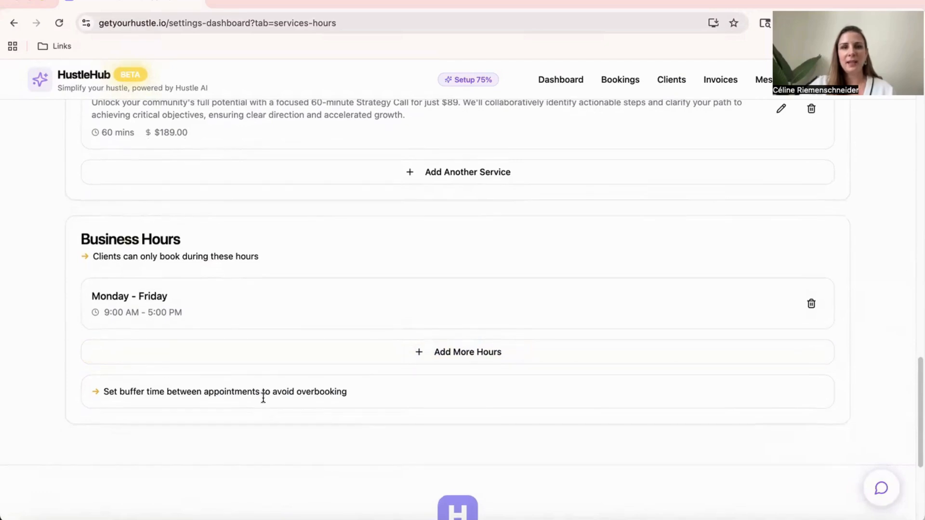
pyautogui.scroll(-3, 295, 390)
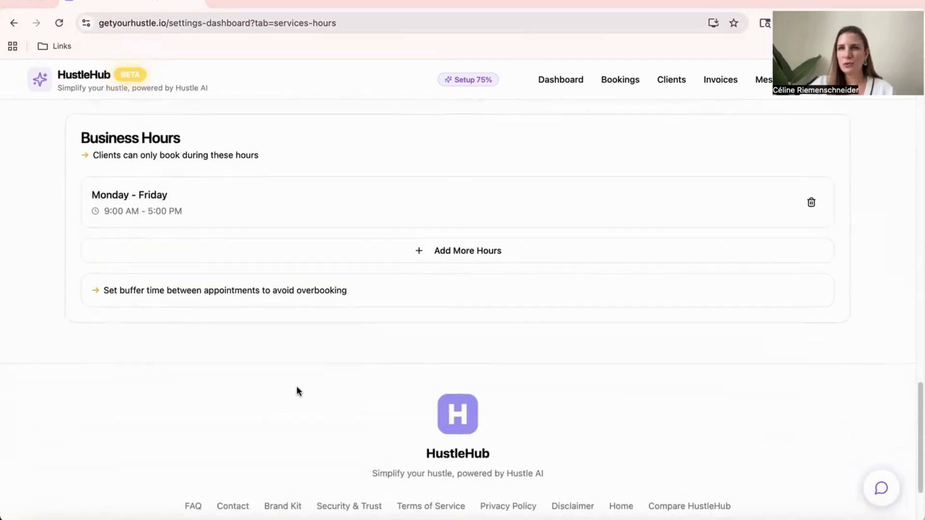
# Open the Messaging settings and examine the message templates for booking reminders, follow-ups and general messages
pyautogui.scroll(10, 297, 385)
pyautogui.scroll(5, 298, 384)
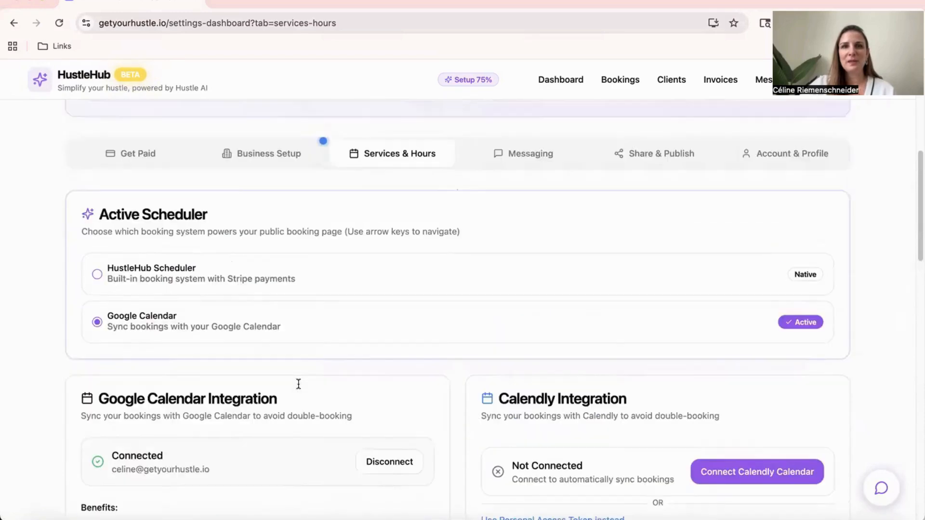
pyautogui.click(540, 165)
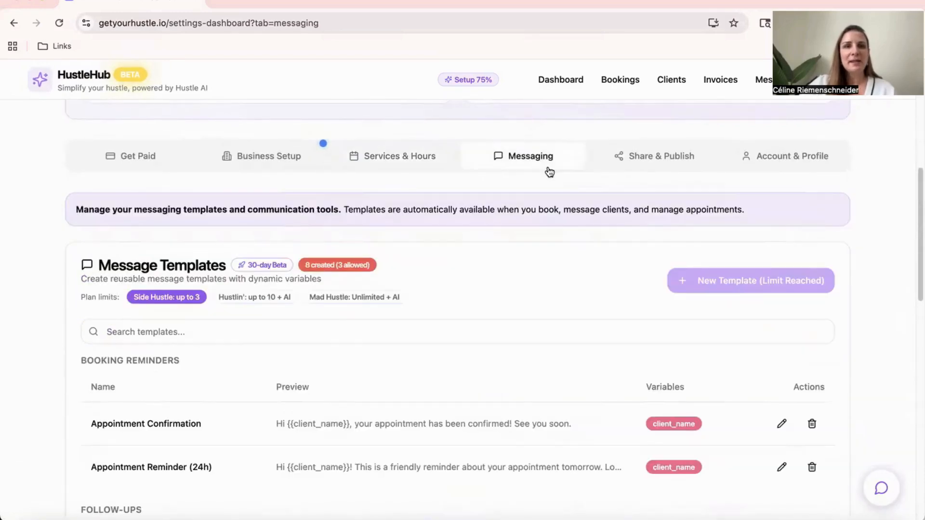
pyautogui.scroll(-2, 508, 313)
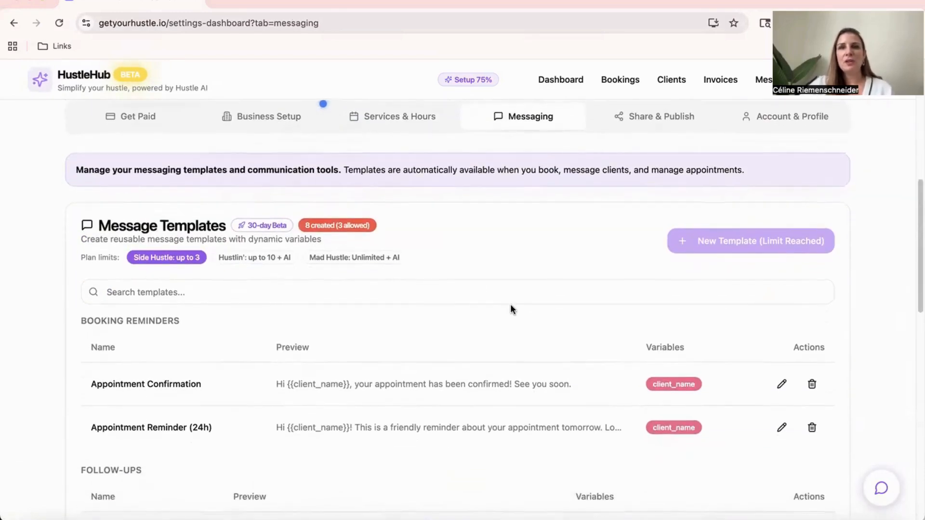
pyautogui.scroll(-5, 511, 307)
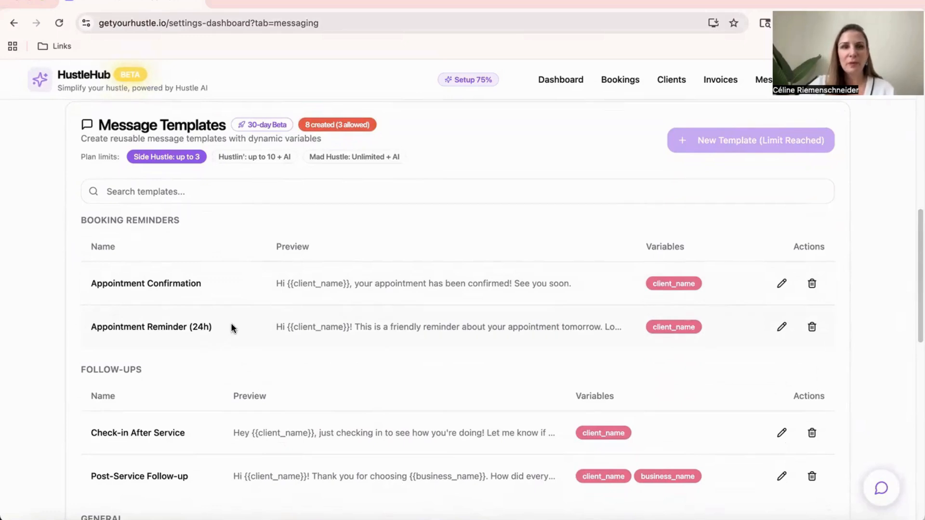
pyautogui.scroll(-5, 233, 326)
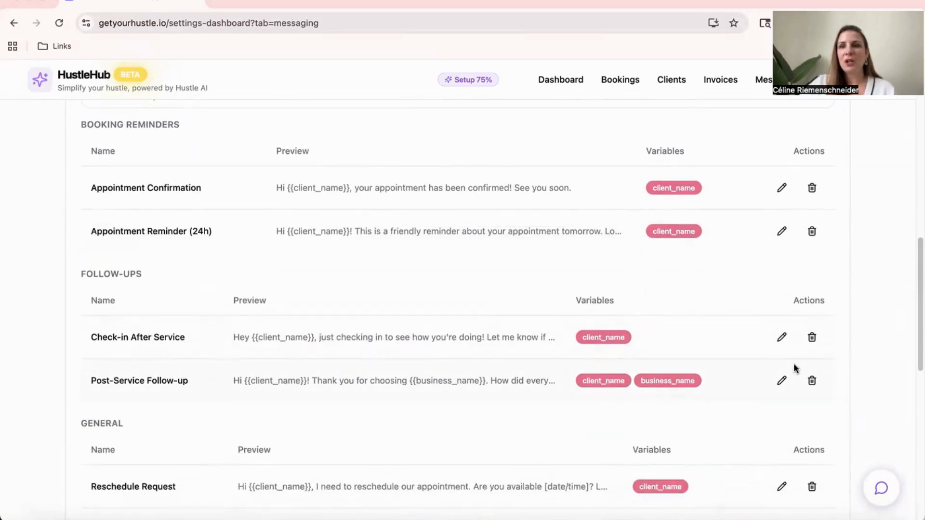
# Edit the Check-in After Service template, check its category choices, keep Follow-ups, and save the template
pyautogui.click(782, 338)
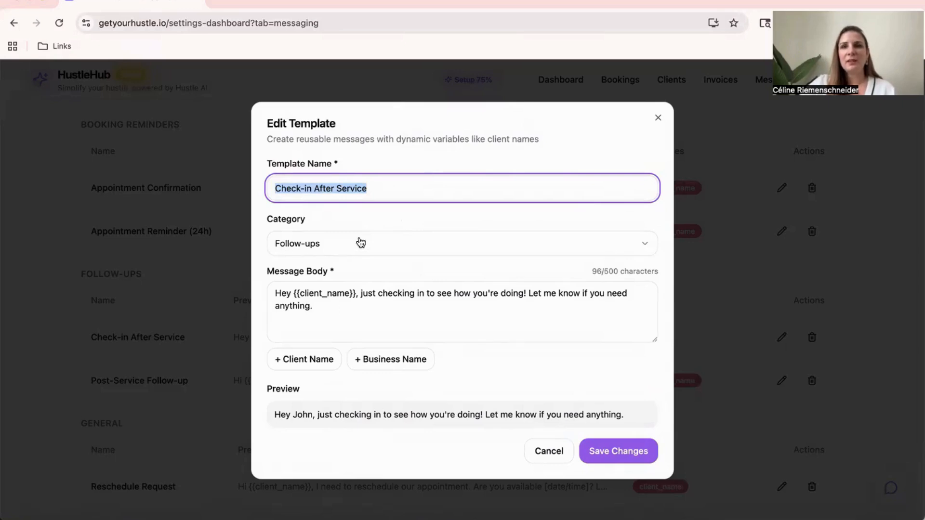
pyautogui.click(489, 247)
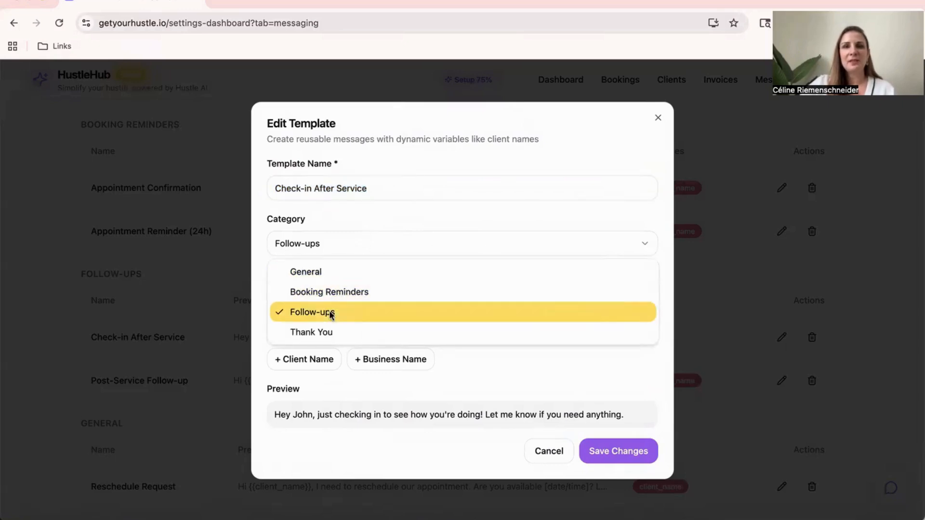
pyautogui.click(669, 217)
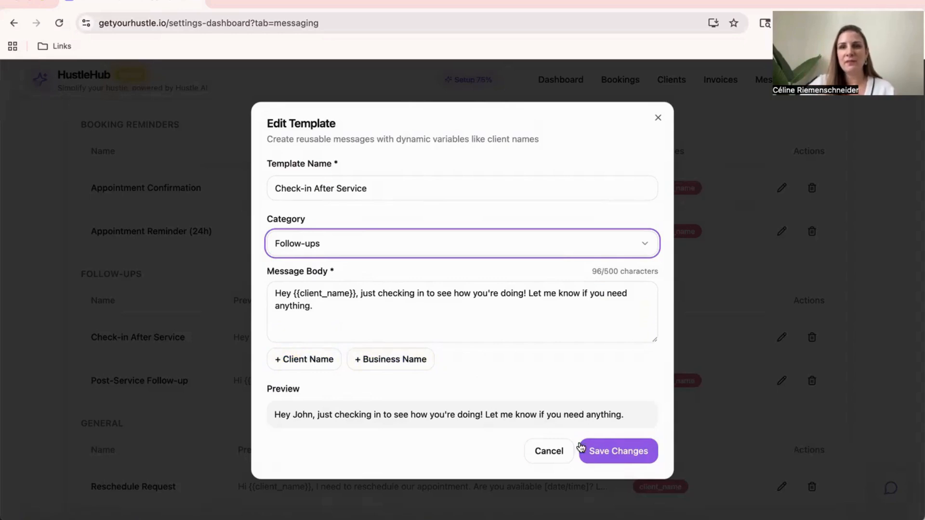
pyautogui.click(615, 451)
# Look briefly at the Get Paid settings, and examine the Publishing status and requirements checklist in the Share & Publish settings
pyautogui.scroll(-7, 527, 299)
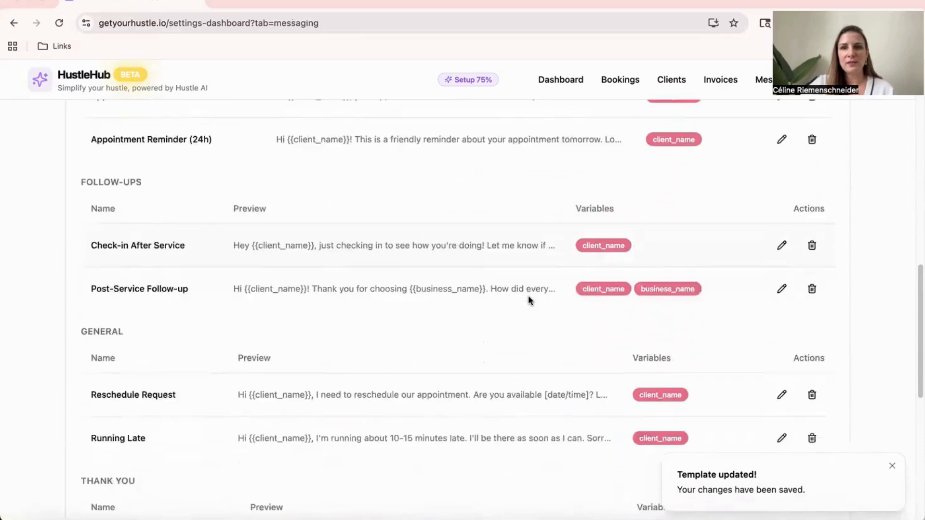
pyautogui.scroll(8, 530, 296)
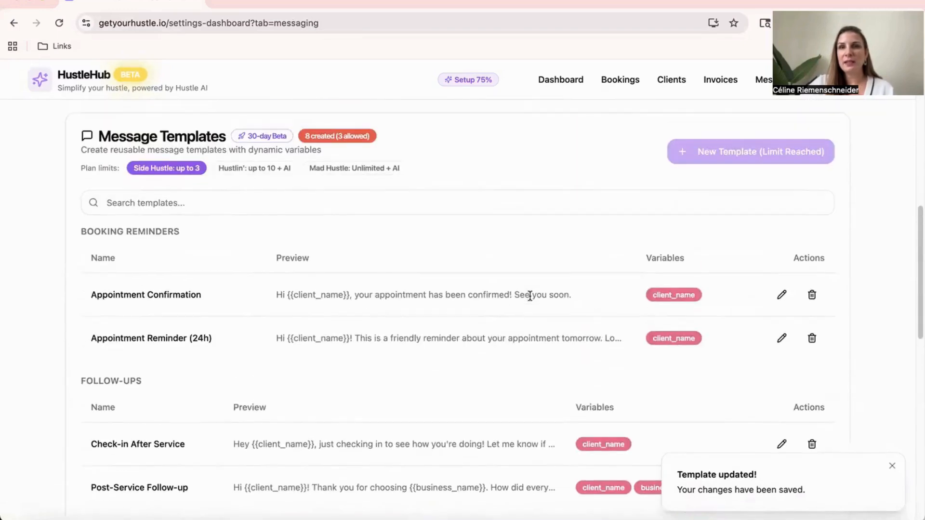
pyautogui.scroll(2, 530, 301)
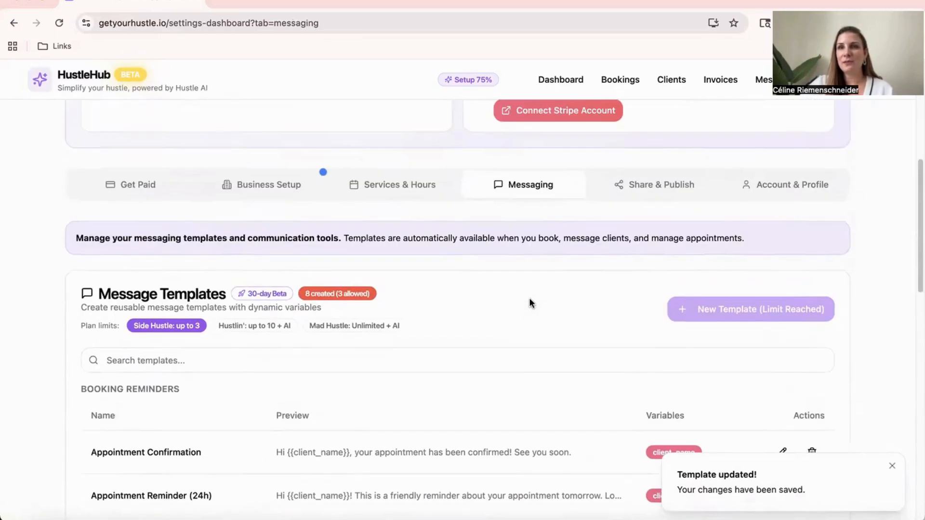
pyautogui.click(656, 194)
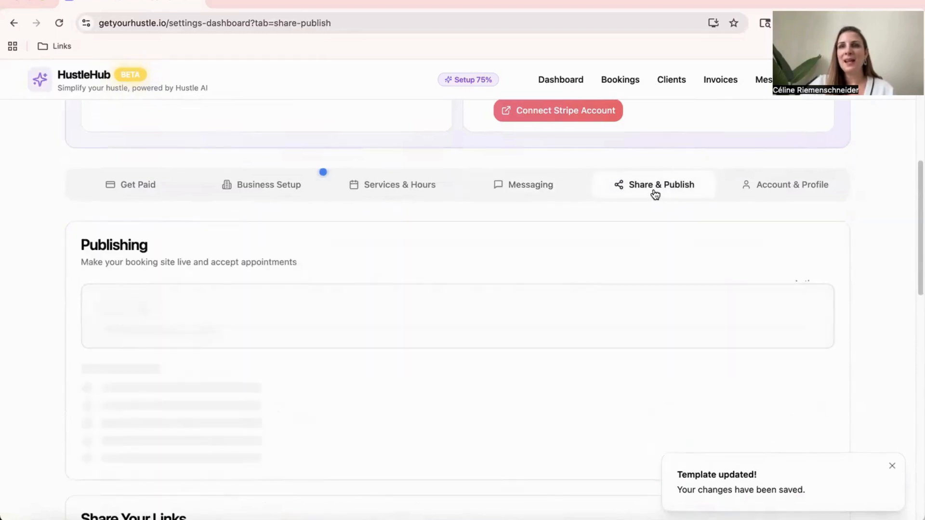
pyautogui.click(133, 191)
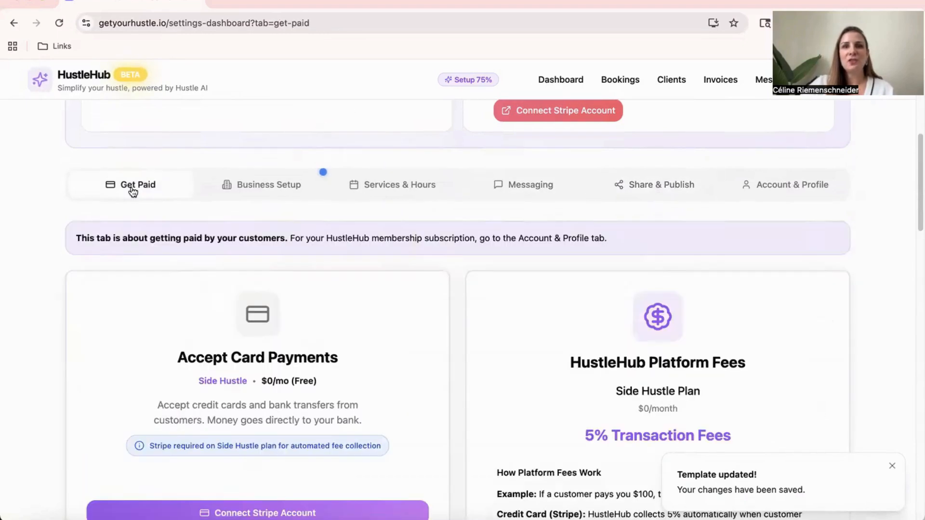
pyautogui.click(623, 187)
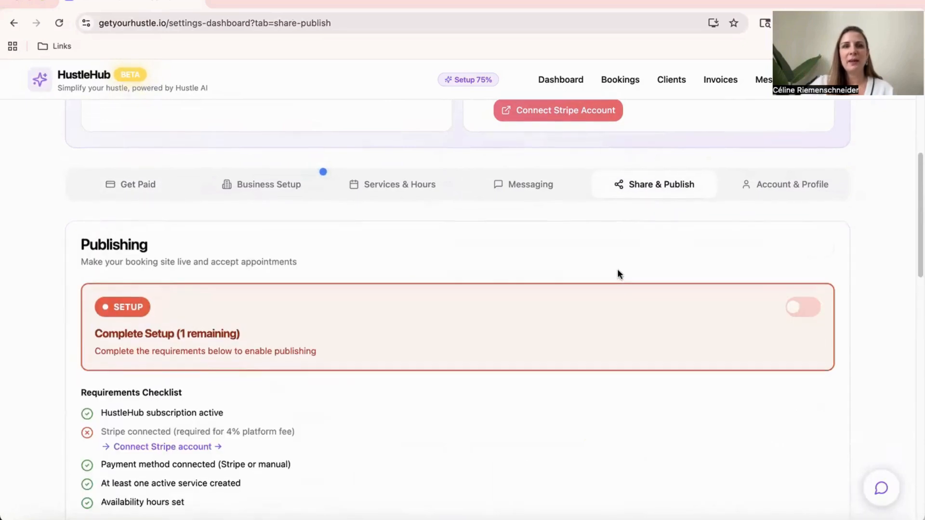
pyautogui.scroll(-1, 619, 270)
pyautogui.scroll(-2, 409, 261)
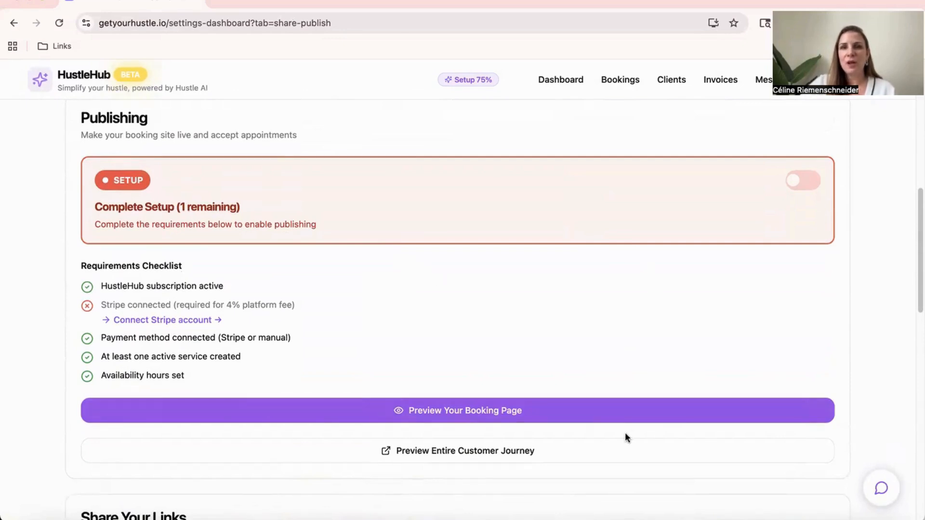
# Open the booking page preview and examine its business description, service cards and My Work section
pyautogui.click(488, 449)
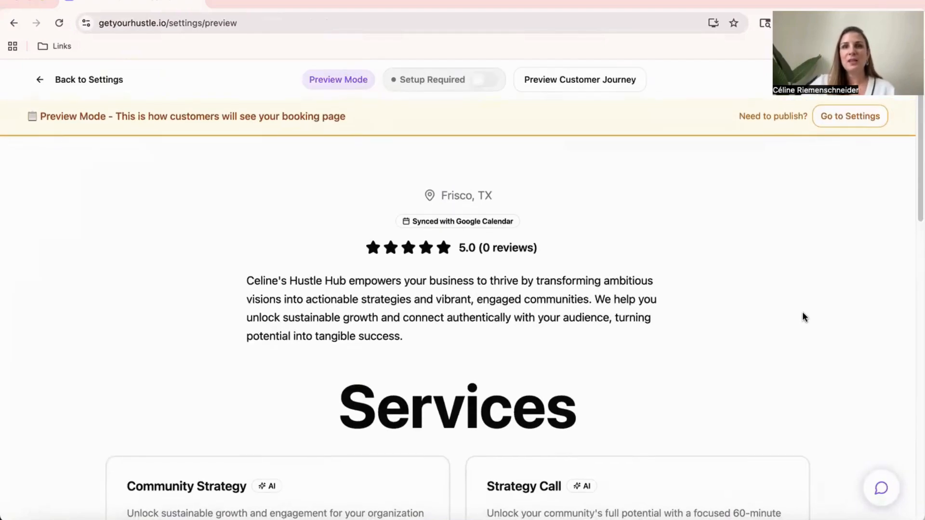
pyautogui.scroll(-2, 803, 314)
pyautogui.scroll(-3, 703, 234)
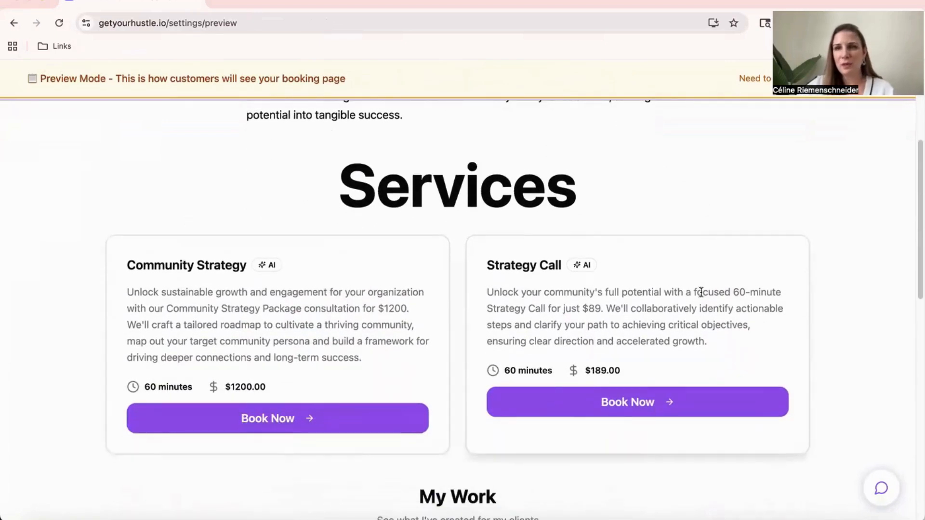
pyautogui.scroll(-1, 701, 292)
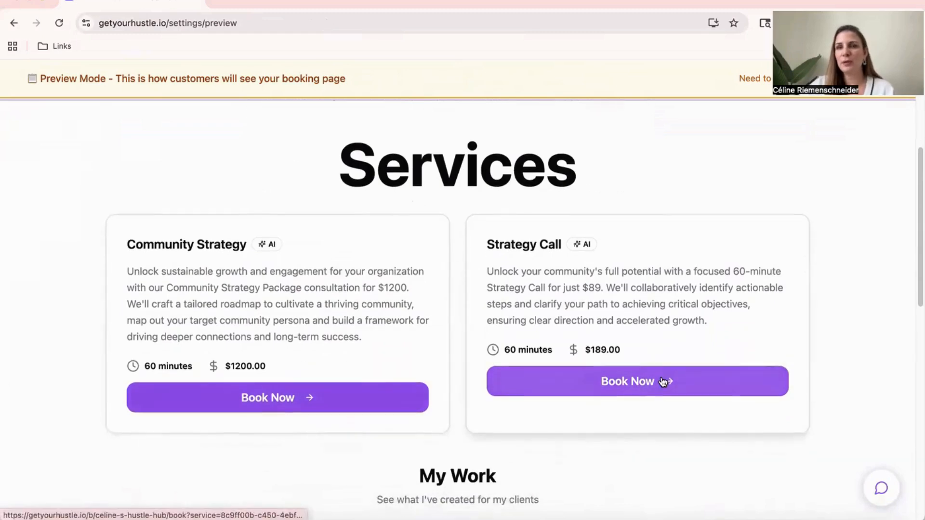
pyautogui.scroll(-10, 661, 376)
pyautogui.scroll(5, 662, 375)
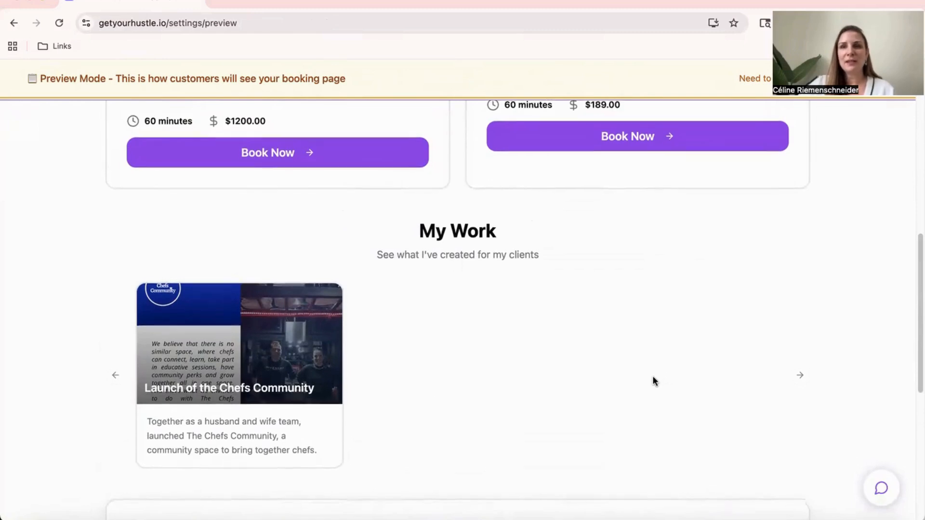
pyautogui.scroll(-1, 652, 375)
pyautogui.scroll(-5, 646, 316)
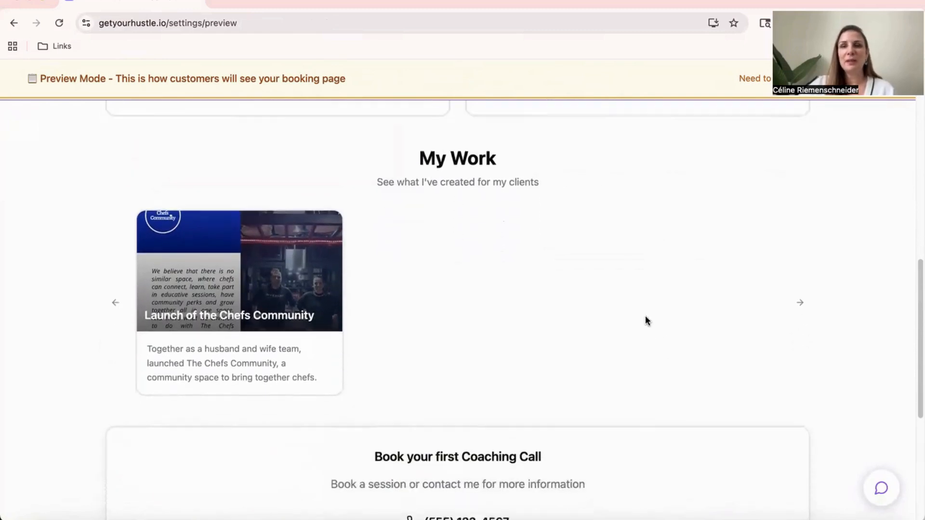
pyautogui.scroll(8, 646, 321)
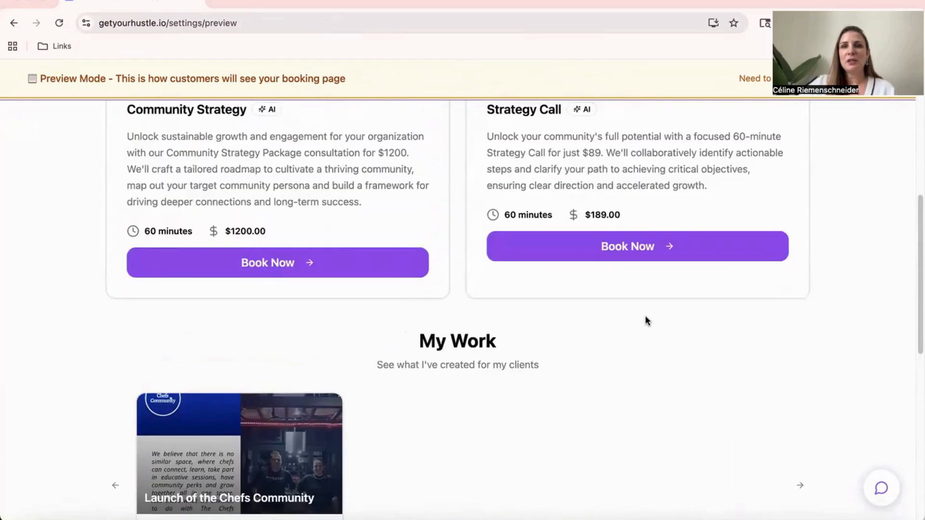
# Open the Strategy Call booking form preview and examine its service, date, time, contact and special request fields
pyautogui.click(637, 354)
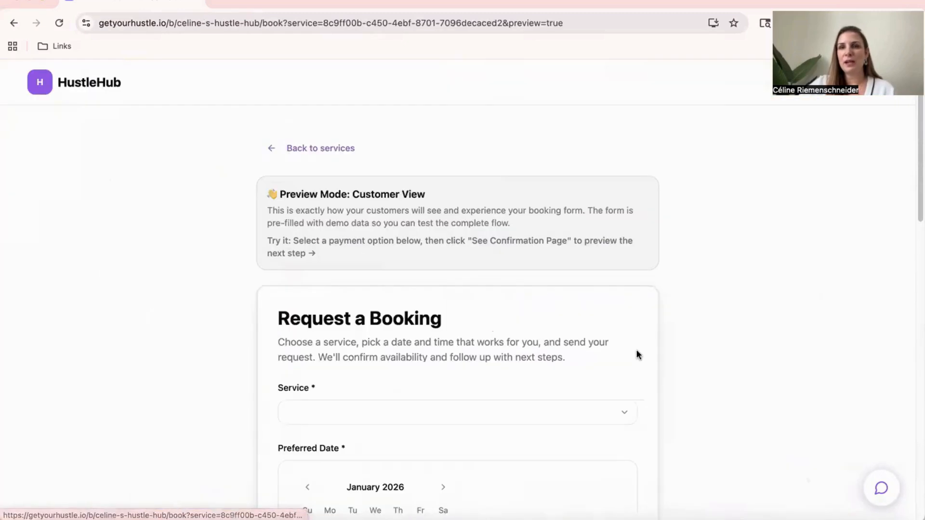
pyautogui.scroll(-4, 641, 359)
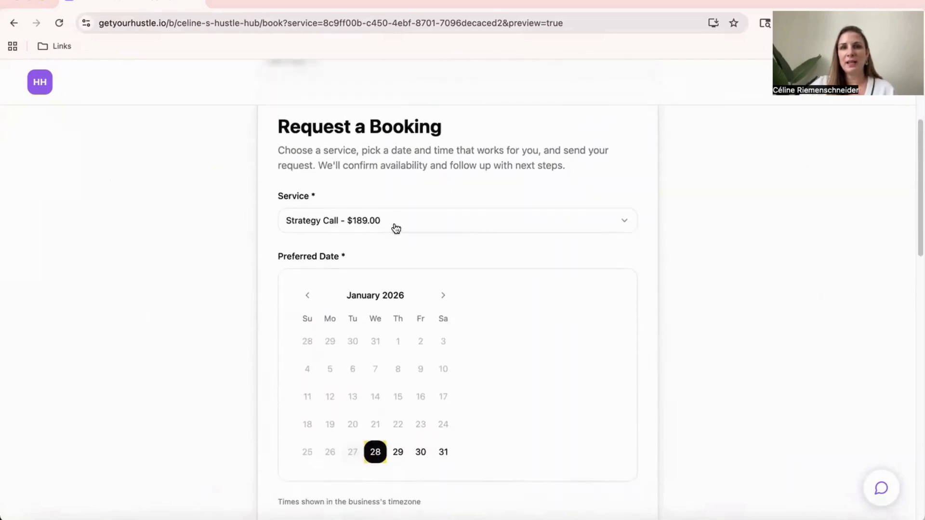
pyautogui.scroll(-3, 393, 229)
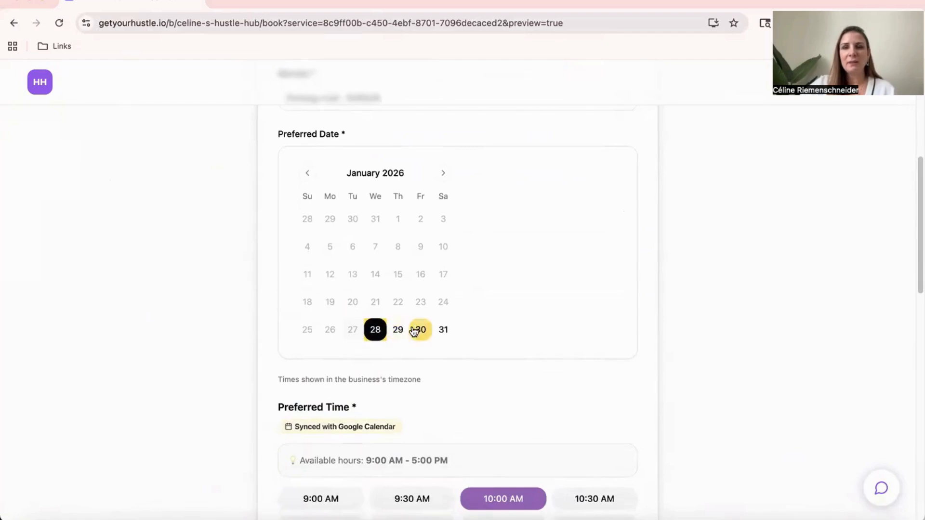
pyautogui.scroll(-3, 417, 329)
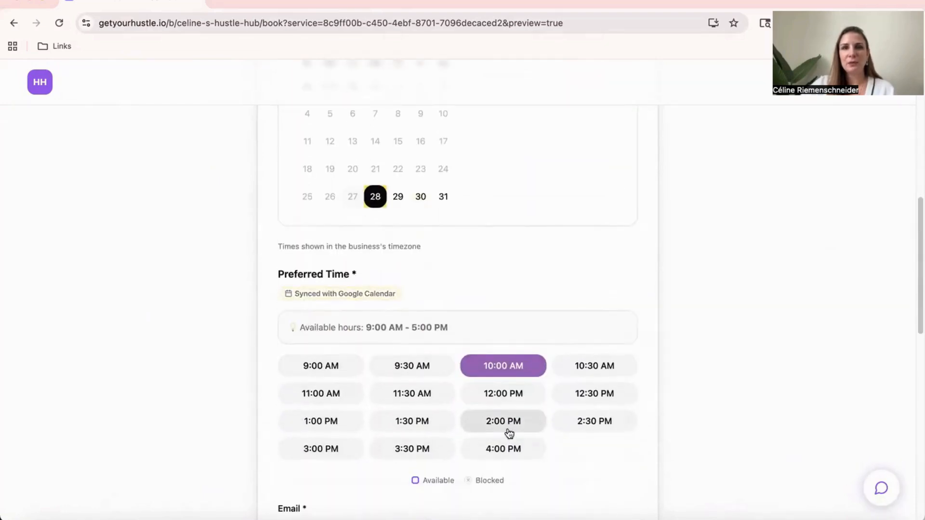
pyautogui.scroll(-2, 585, 407)
pyautogui.scroll(-3, 585, 408)
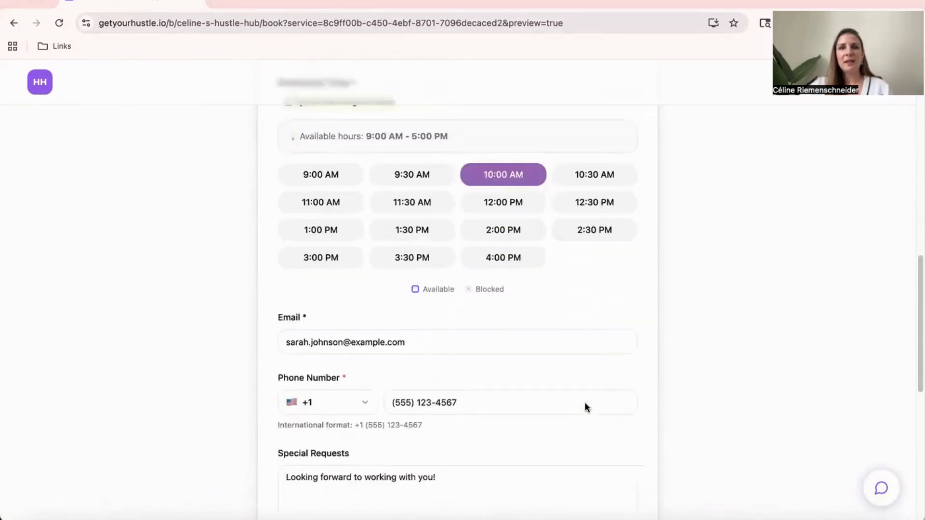
pyautogui.scroll(-1, 480, 367)
pyautogui.click(337, 394)
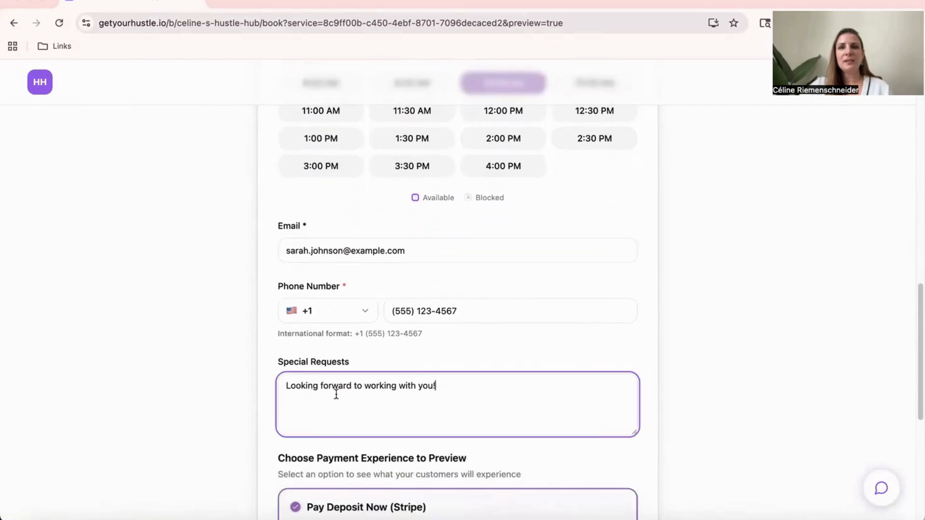
pyautogui.scroll(-2, 488, 391)
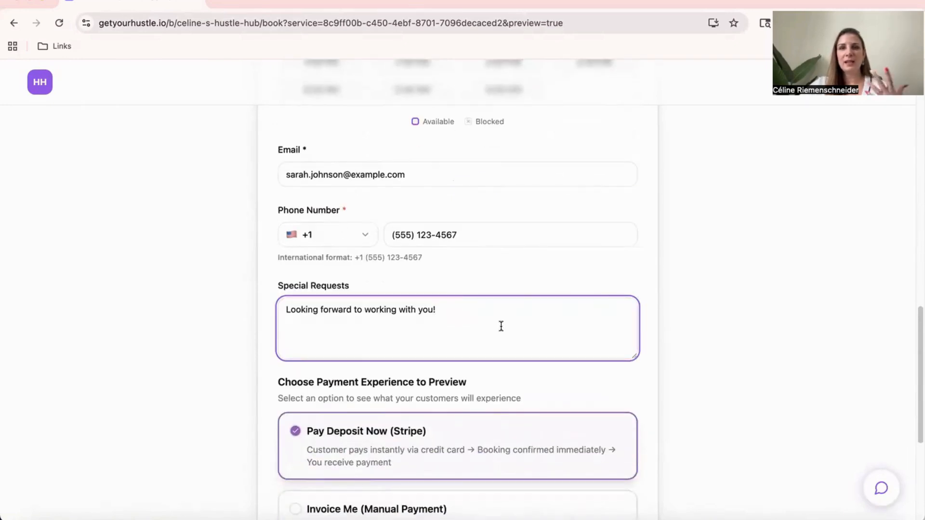
# Review the payment experience options and try to open the confirmation page with Pay Deposit Now (Stripe) selected
pyautogui.scroll(-5, 505, 328)
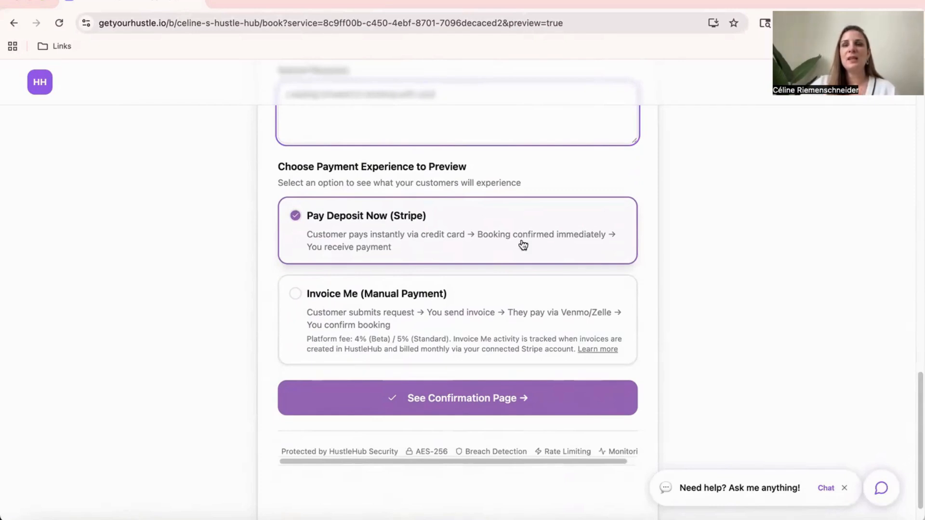
pyautogui.click(477, 399)
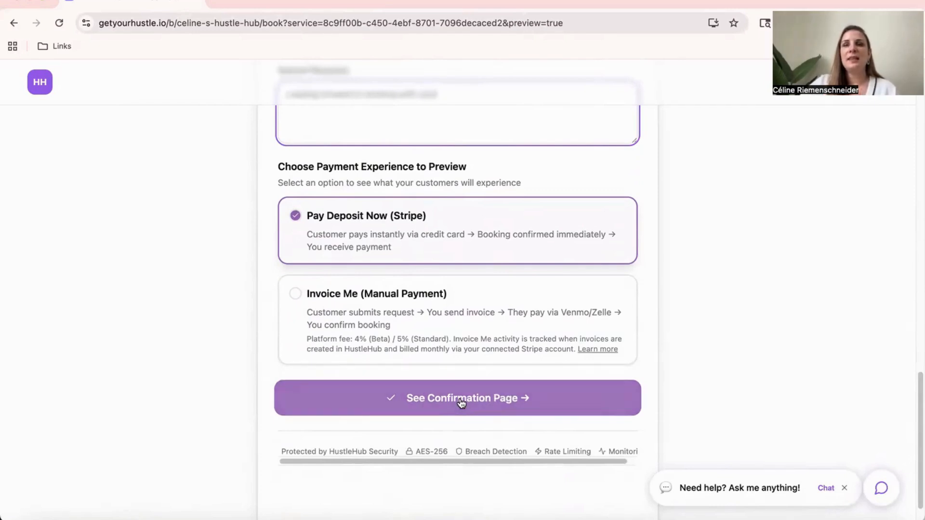
pyautogui.rightClick(517, 386)
pyautogui.click(819, 319)
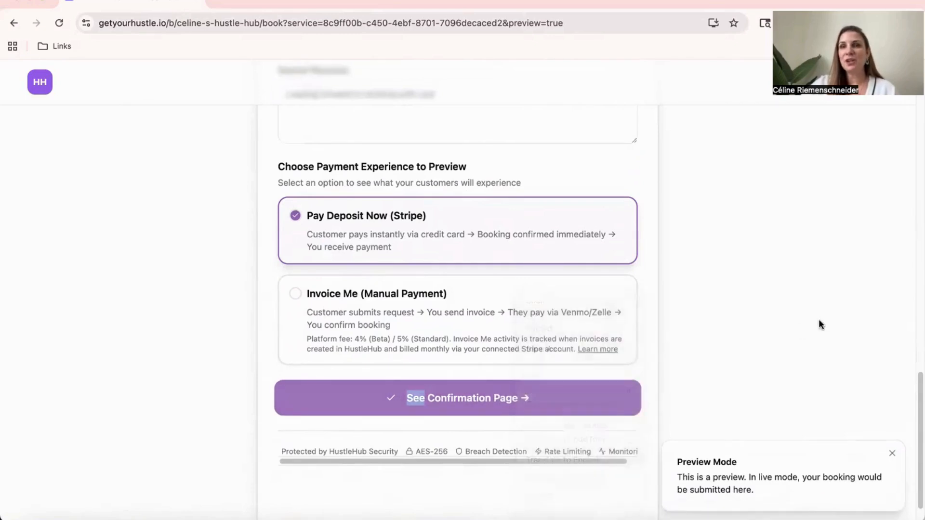